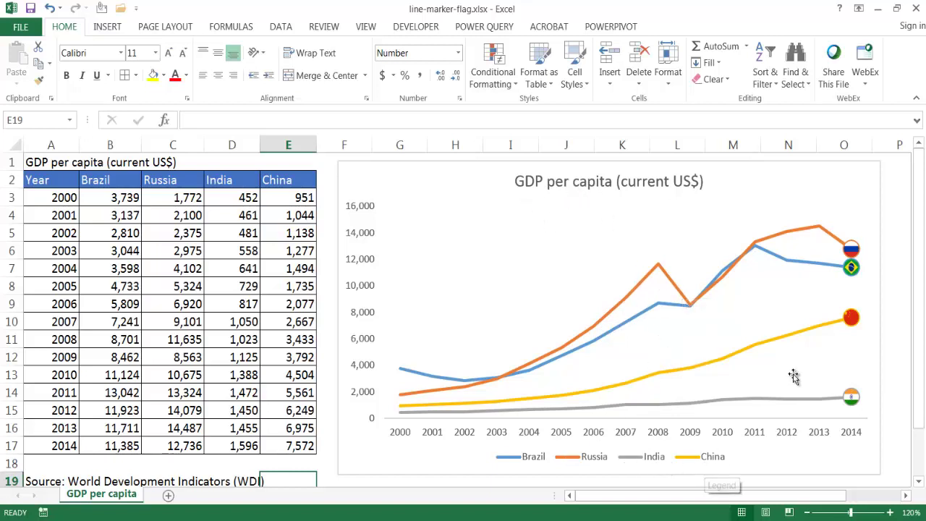
Copy the title, table and source note in A1:E19 to a new sheet at A1 and zoom the sheet to 110%.
{"action": "mouse_move", "coordinate": [852, 251]}
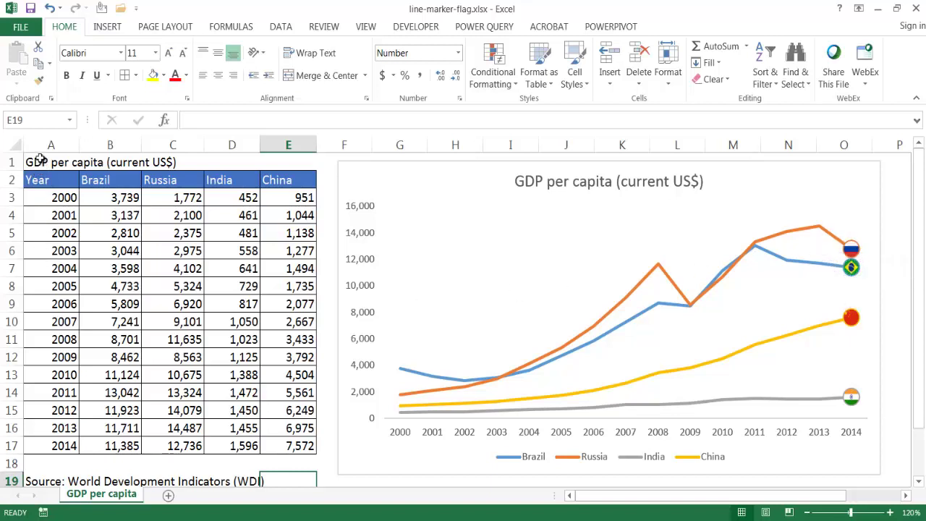
{"action": "left_click_drag", "start_coordinate": [31, 155], "coordinate": [311, 474]}
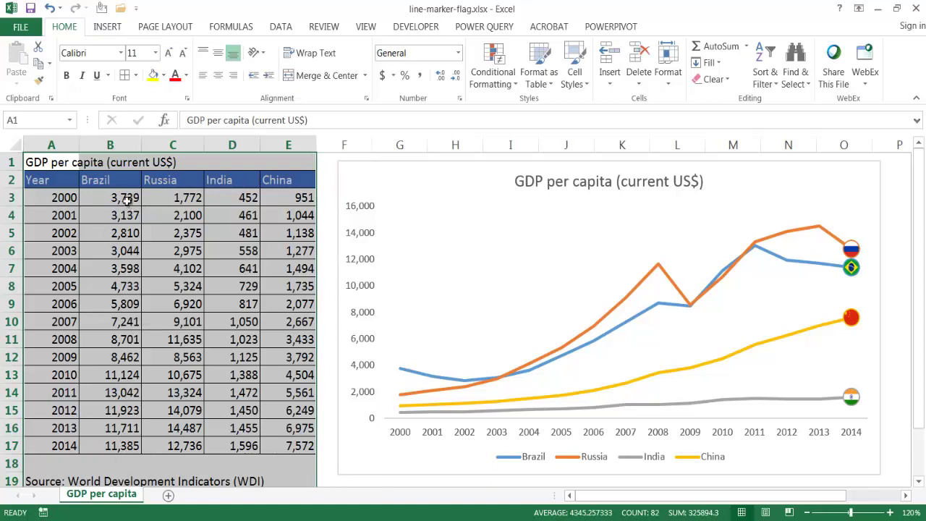
{"action": "key", "text": "ctrl+c"}
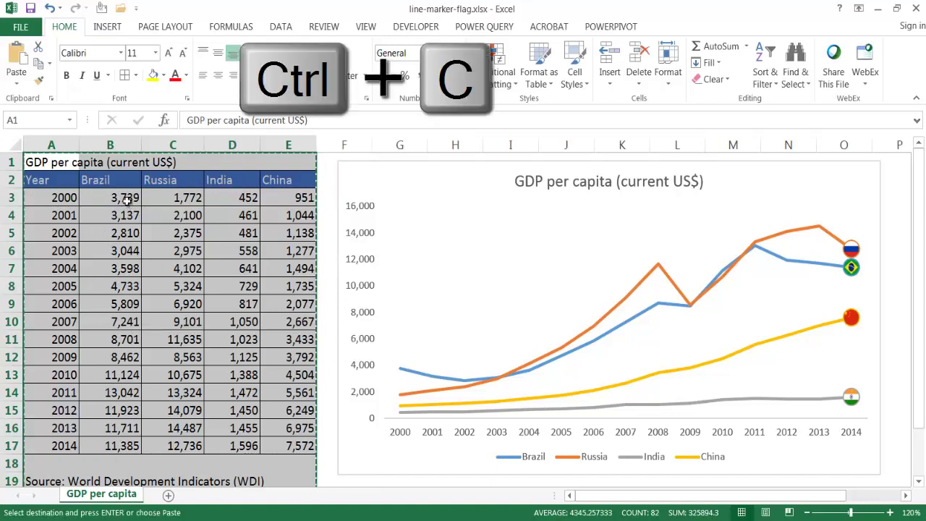
{"action": "left_click", "coordinate": [168, 496]}
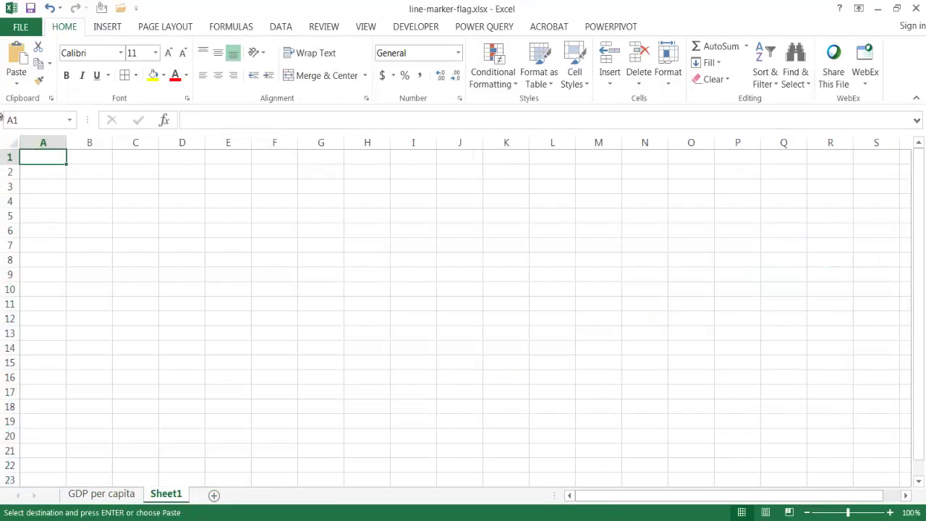
{"action": "key", "text": "ctrl+v"}
{"action": "left_click", "coordinate": [439, 304]}
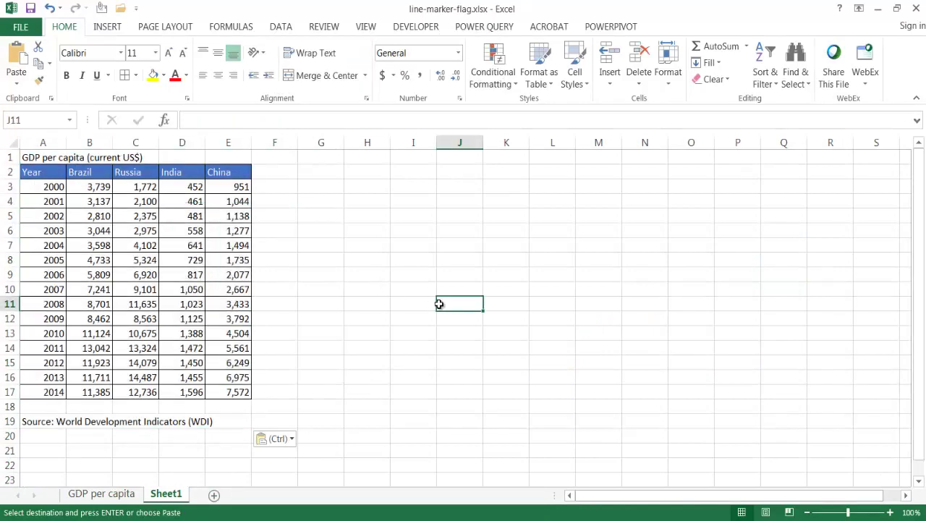
{"action": "left_click", "coordinate": [891, 512]}
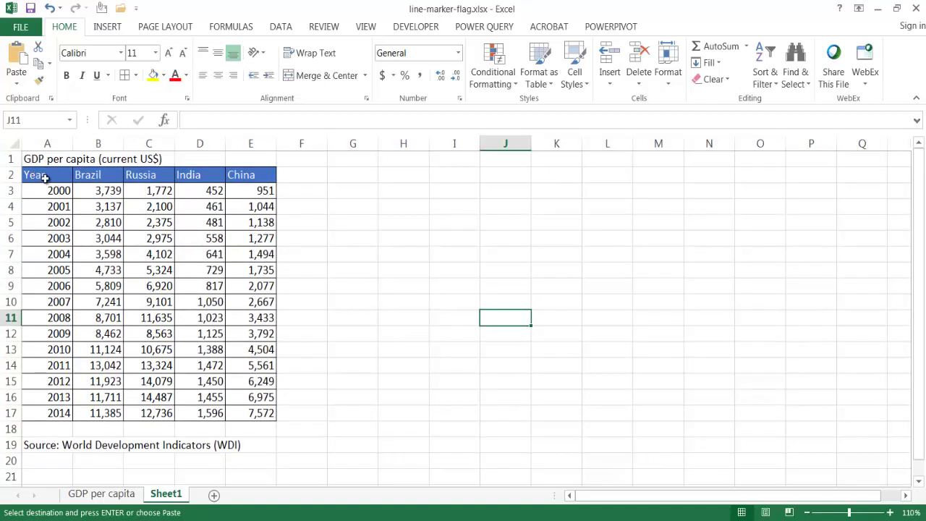
Insert a Line with Markers chart from the automatically detected data range and enlarge it beside the table.
{"action": "left_click", "coordinate": [93, 243]}
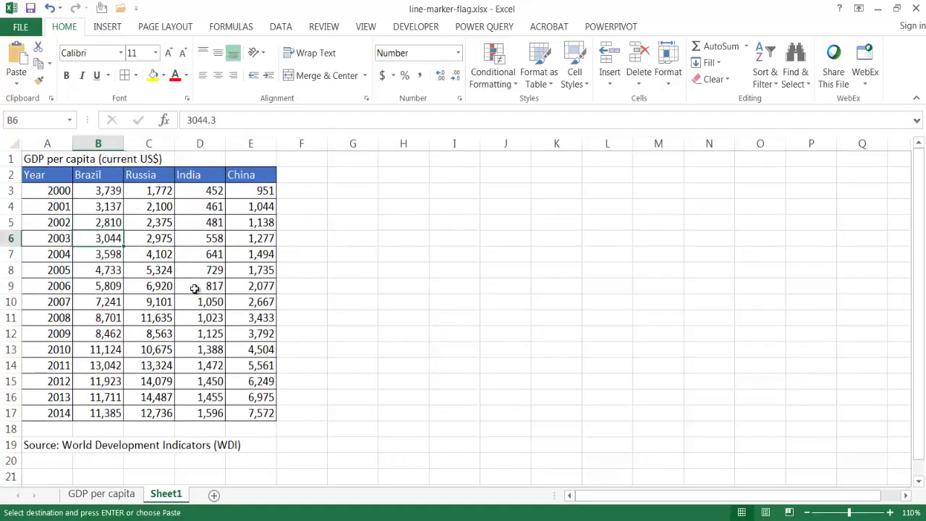
{"action": "left_click", "coordinate": [107, 26]}
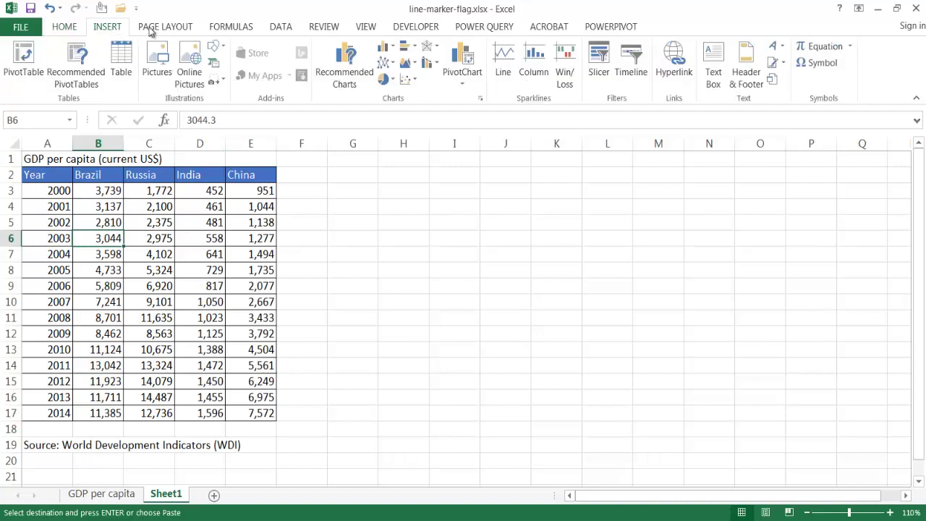
{"action": "left_click", "coordinate": [394, 64]}
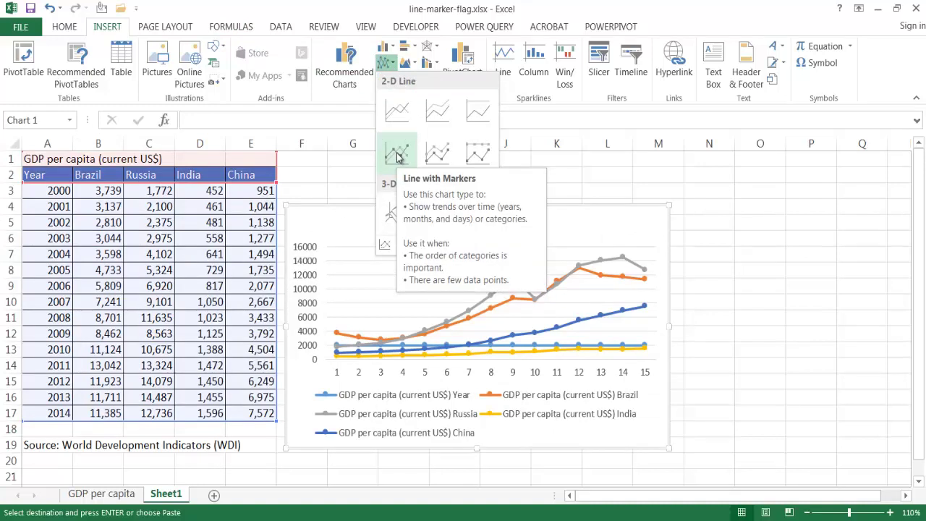
{"action": "left_click", "coordinate": [397, 154]}
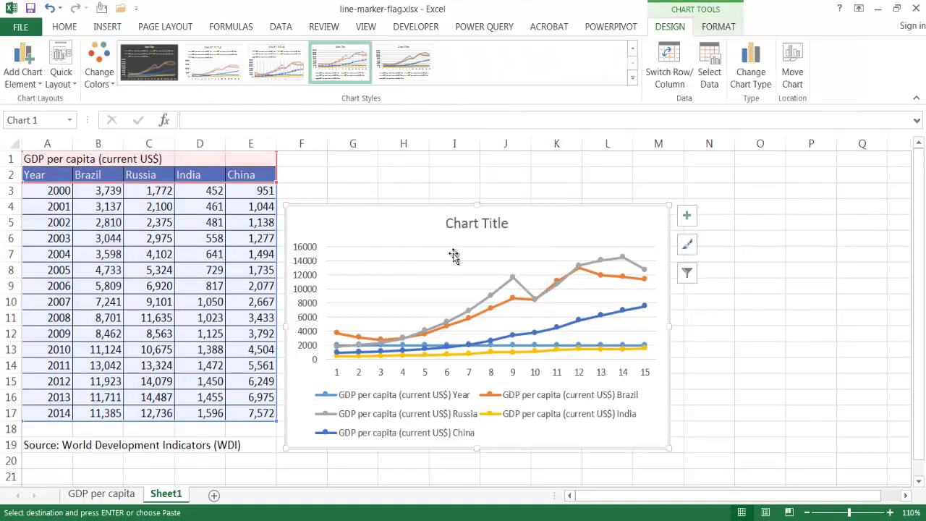
{"action": "left_click_drag", "start_coordinate": [546, 206], "coordinate": [559, 167]}
{"action": "left_click_drag", "start_coordinate": [680, 406], "coordinate": [853, 465]}
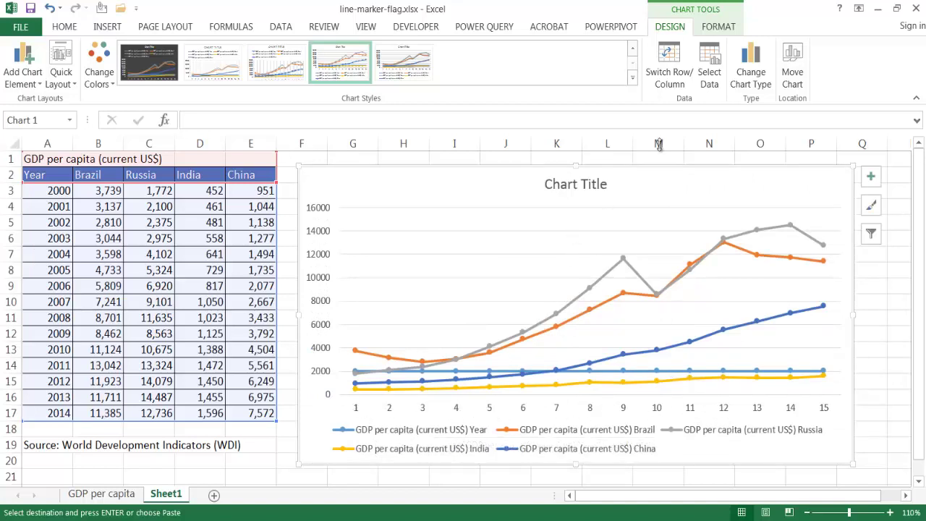
Set the chart's horizontal axis labels to the years in A3:A17.
{"action": "left_click", "coordinate": [711, 67]}
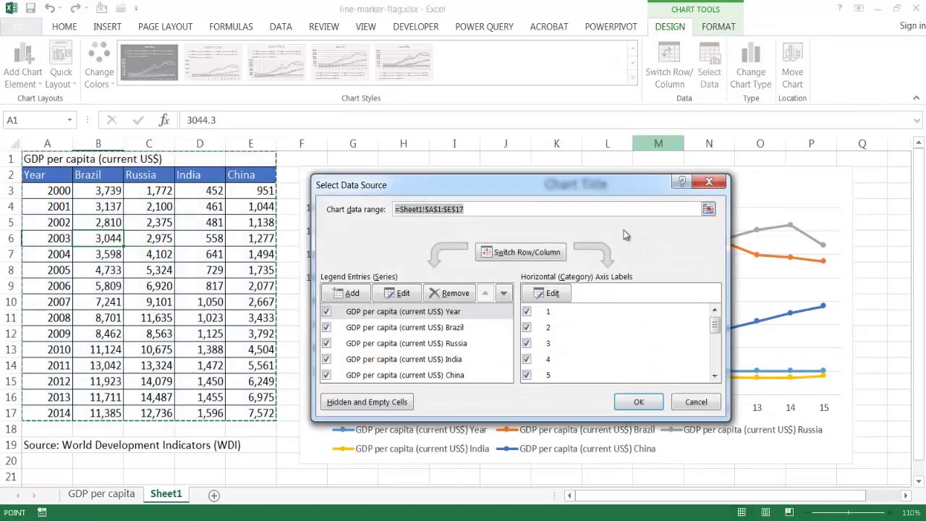
{"action": "left_click", "coordinate": [548, 292]}
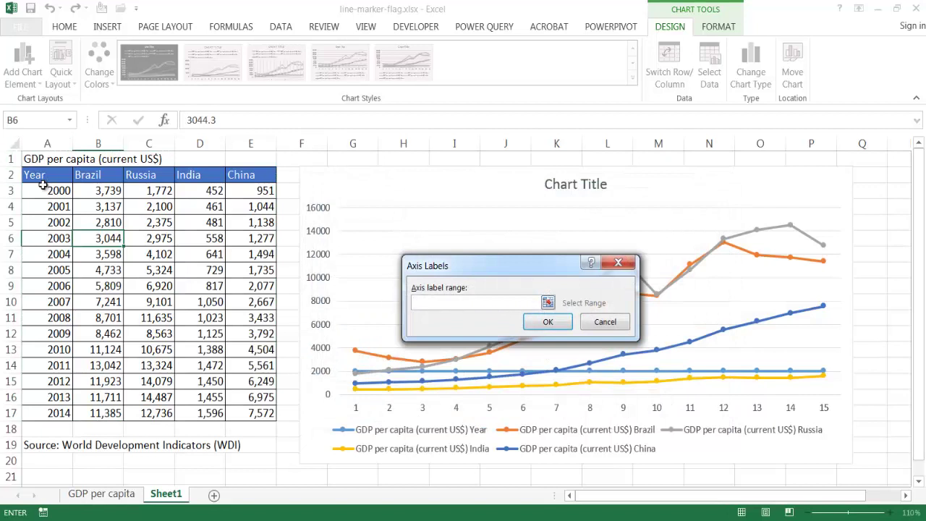
{"action": "left_click_drag", "start_coordinate": [43, 188], "coordinate": [48, 414]}
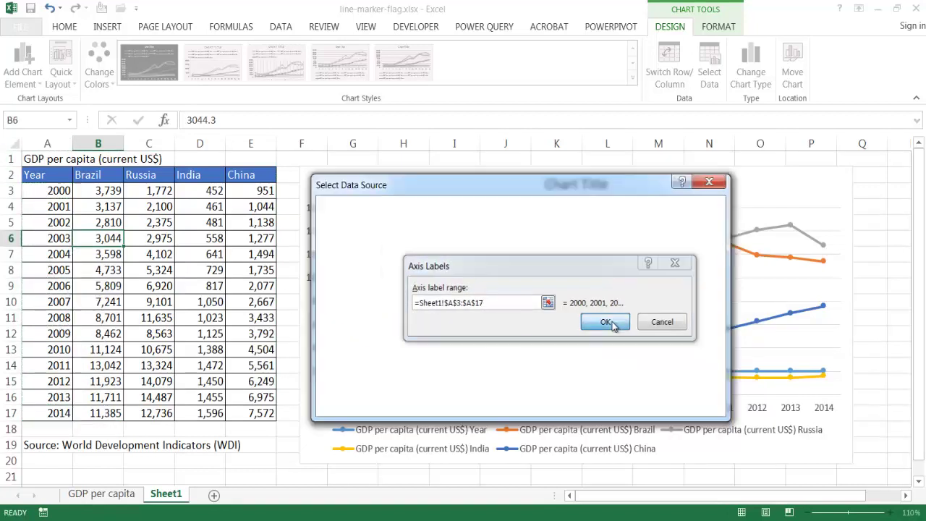
{"action": "left_click", "coordinate": [610, 321]}
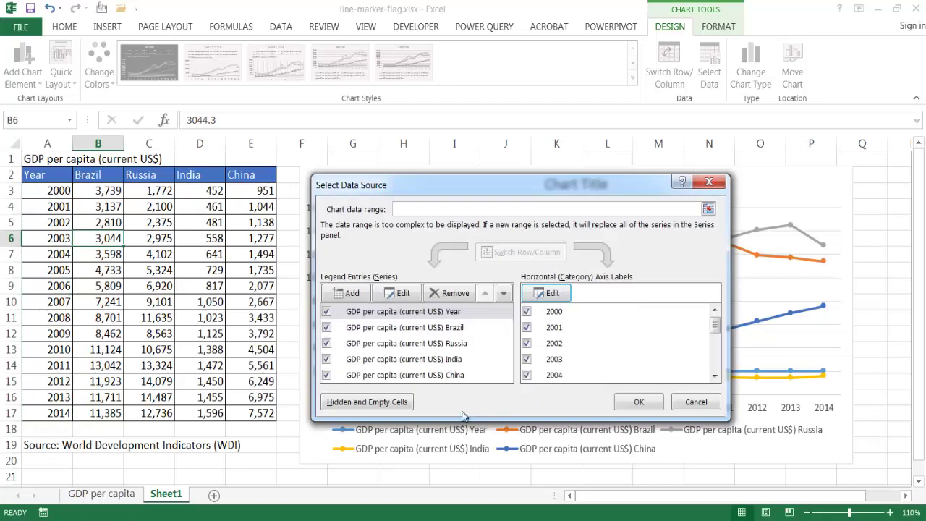
{"action": "left_click", "coordinate": [640, 402]}
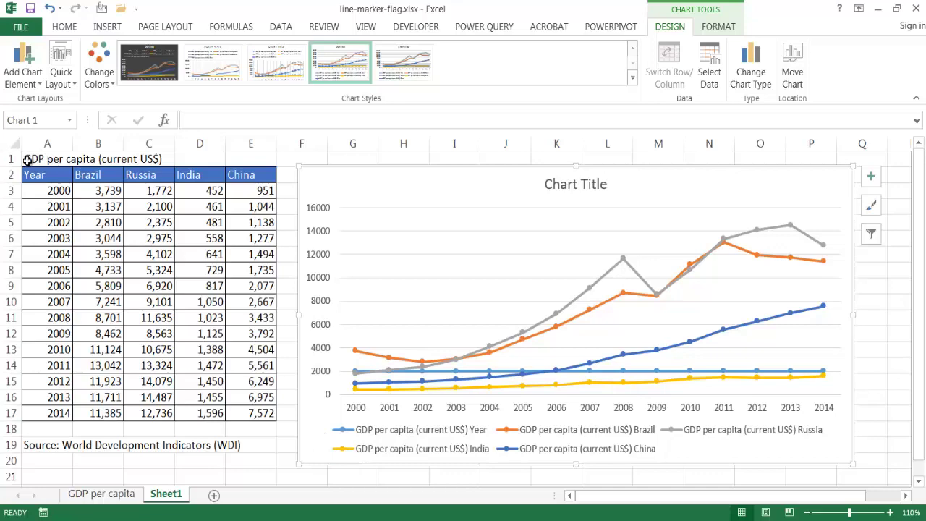
Check the long legend entries in the chart's data source and delete the whole chart.
{"action": "left_click", "coordinate": [401, 436]}
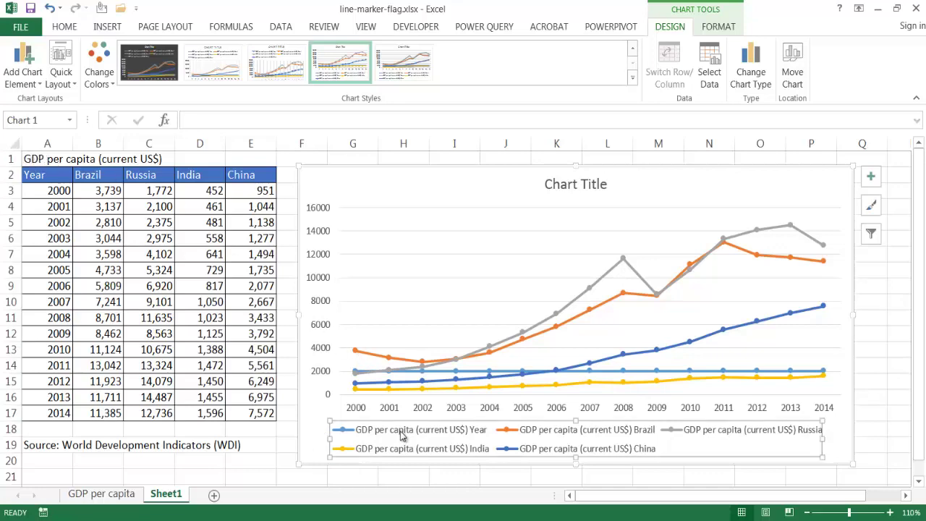
{"action": "left_click", "coordinate": [710, 83]}
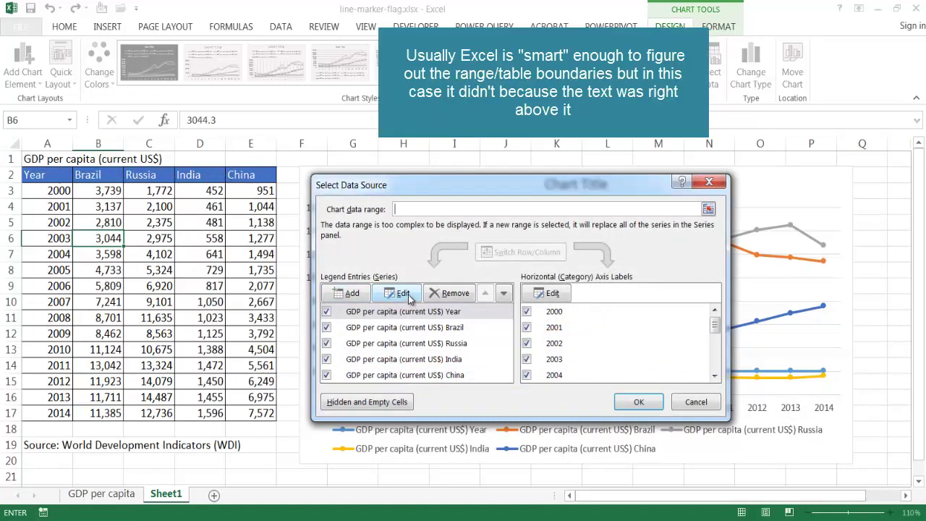
{"action": "left_click", "coordinate": [696, 402]}
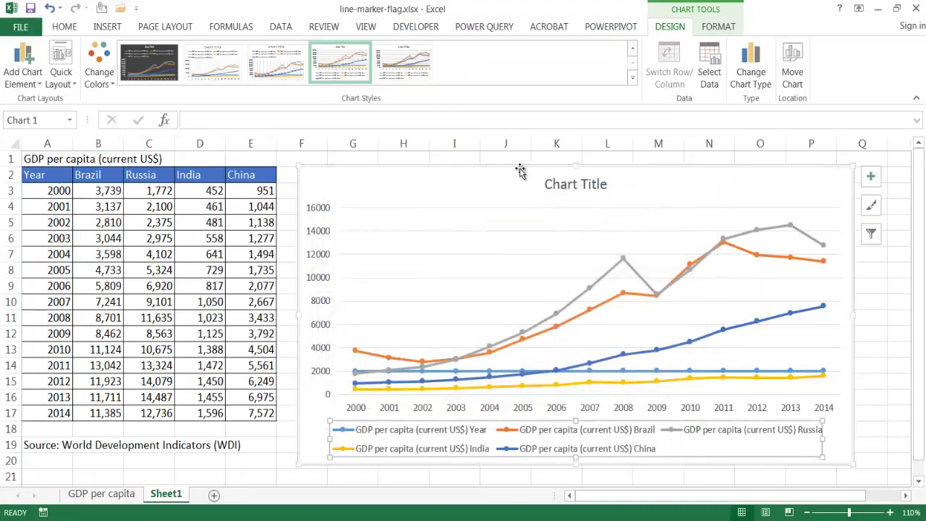
{"action": "key", "text": "Delete"}
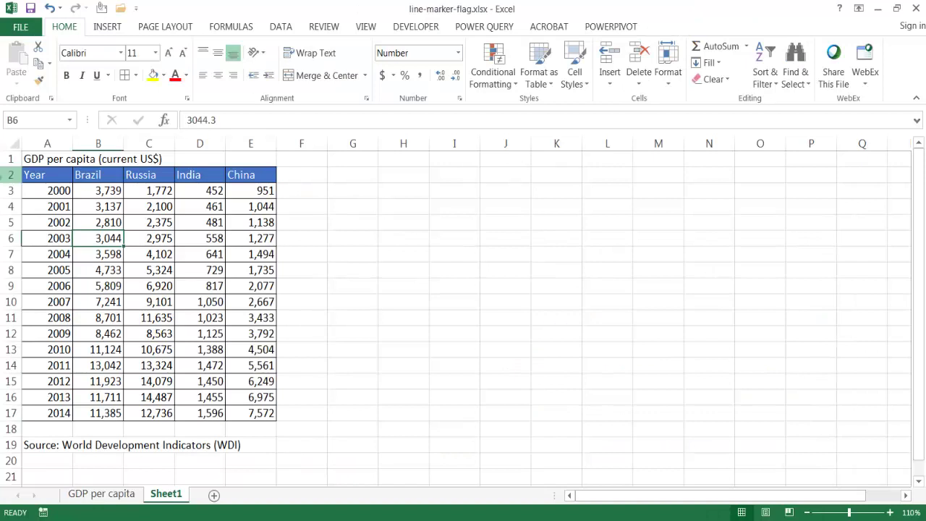
Insert a Line with Markers chart from only A2:E17, leaving out the title row, and place it beside the table.
{"action": "left_click_drag", "start_coordinate": [29, 175], "coordinate": [274, 413]}
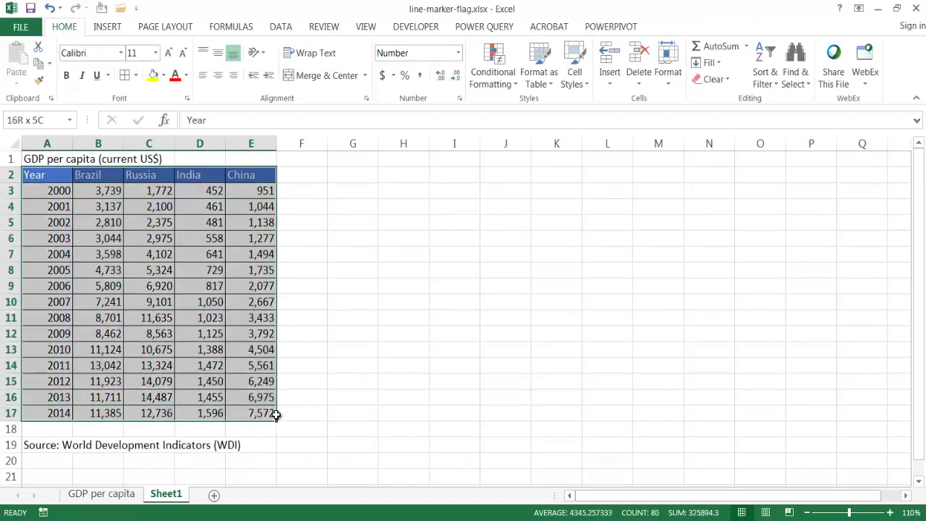
{"action": "left_click", "coordinate": [11, 175]}
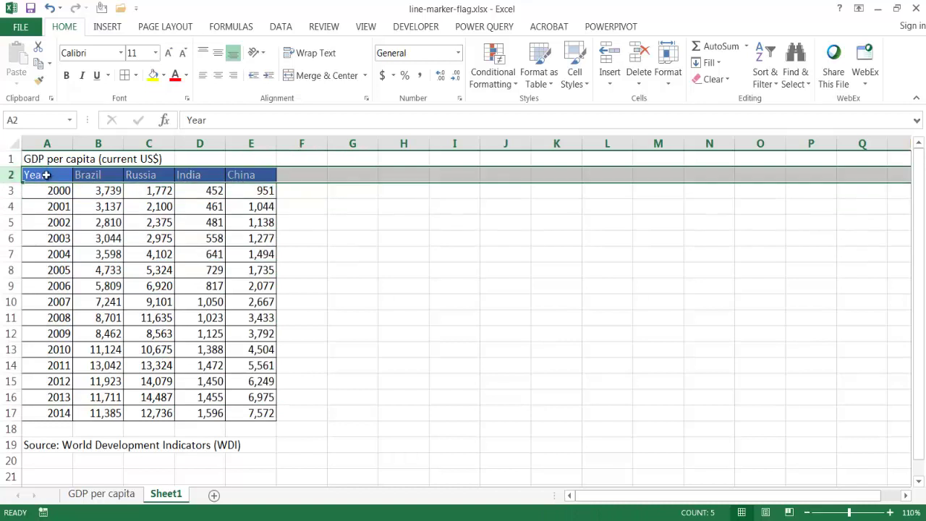
{"action": "left_click_drag", "start_coordinate": [44, 174], "coordinate": [250, 413]}
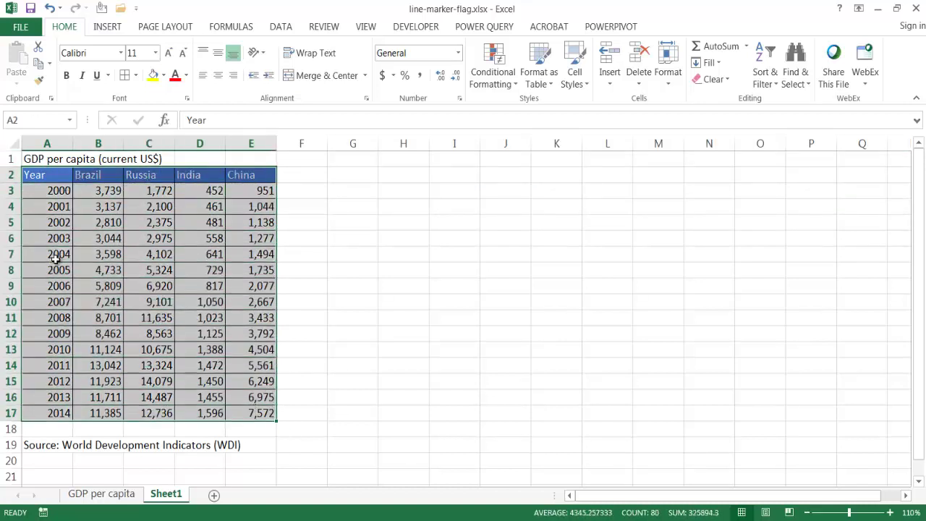
{"action": "left_click", "coordinate": [107, 26]}
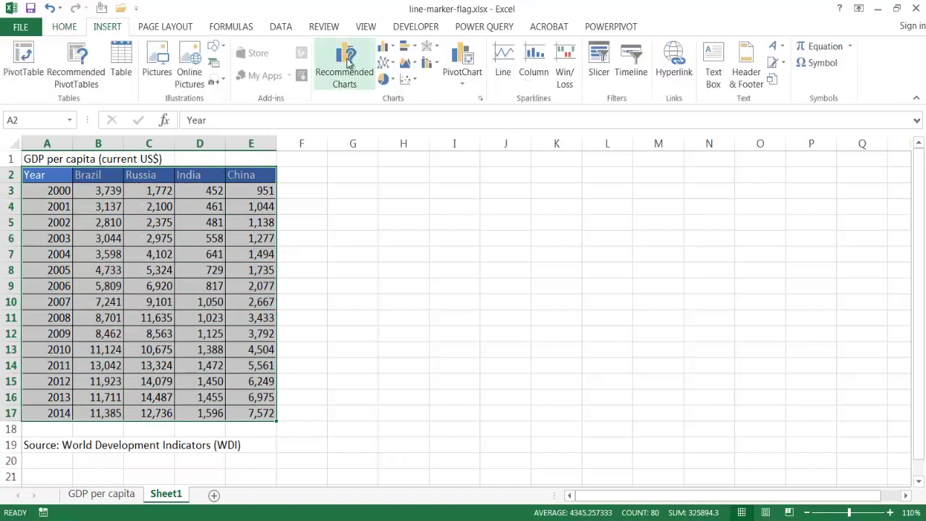
{"action": "left_click", "coordinate": [384, 63]}
{"action": "left_click", "coordinate": [398, 155]}
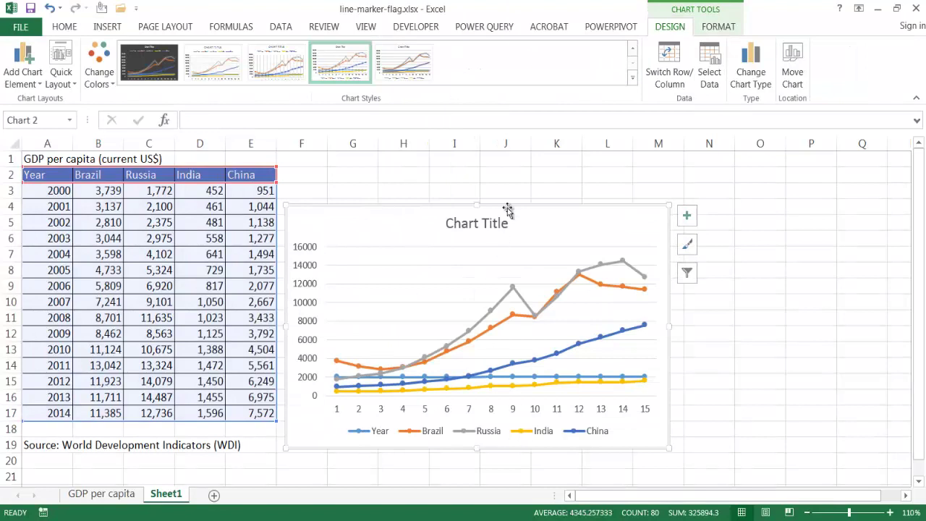
{"action": "left_click_drag", "start_coordinate": [527, 207], "coordinate": [563, 181]}
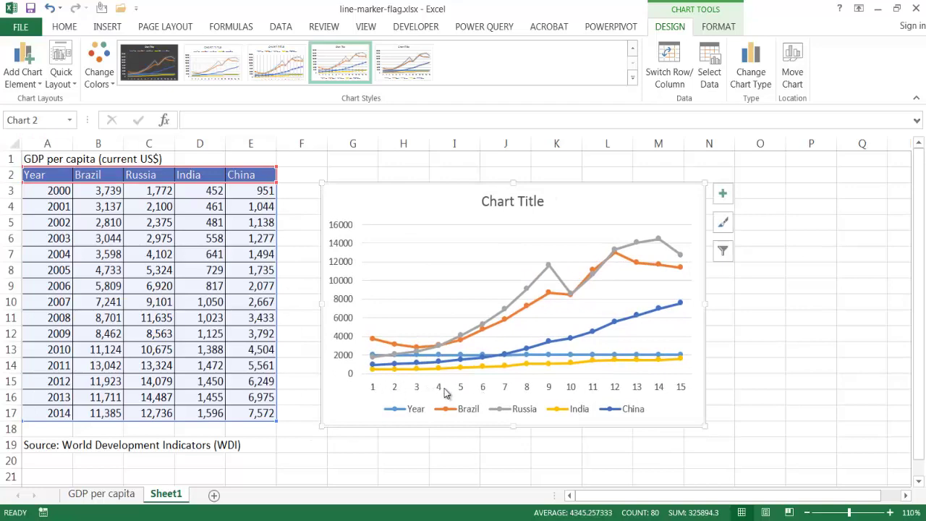
Use the years in A3:A17 as the new chart's horizontal axis labels and enlarge the chart to about column P.
{"action": "left_click", "coordinate": [709, 72]}
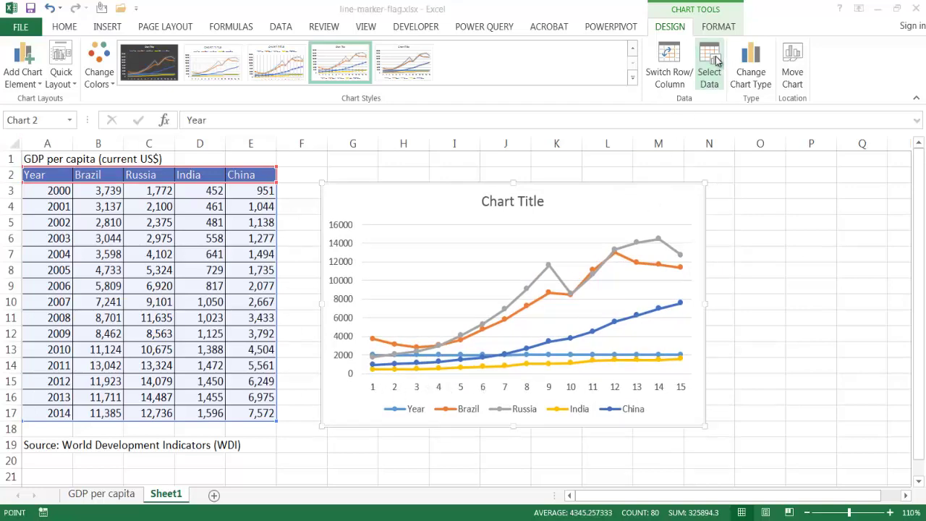
{"action": "left_click", "coordinate": [546, 293]}
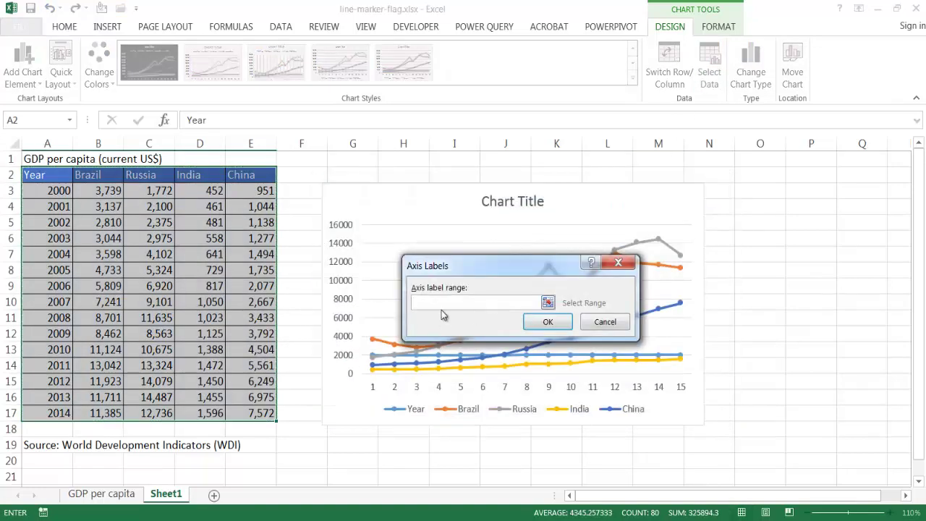
{"action": "left_click_drag", "start_coordinate": [43, 190], "coordinate": [65, 413]}
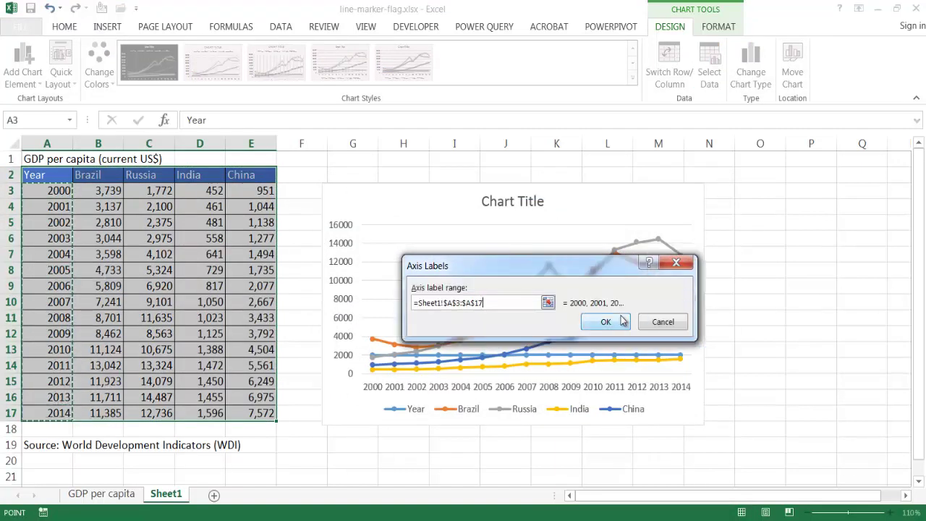
{"action": "left_click", "coordinate": [612, 322]}
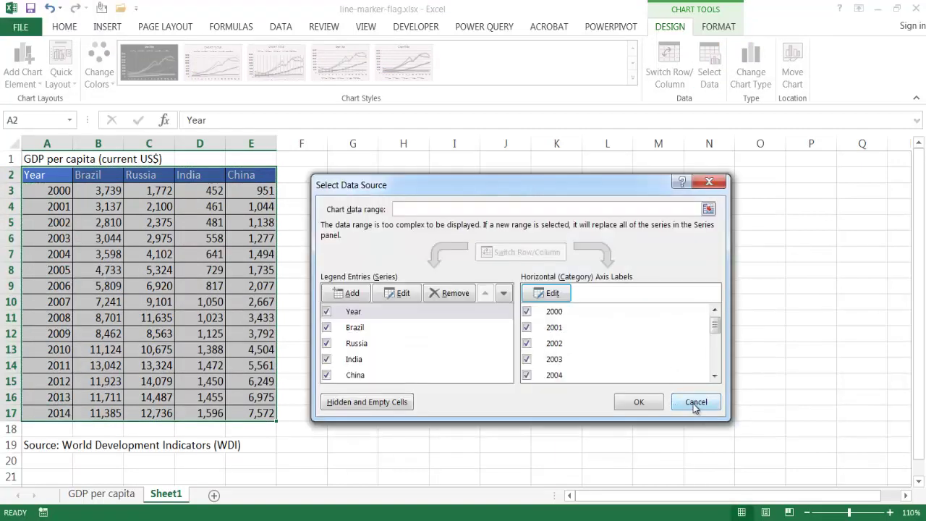
{"action": "left_click", "coordinate": [652, 403]}
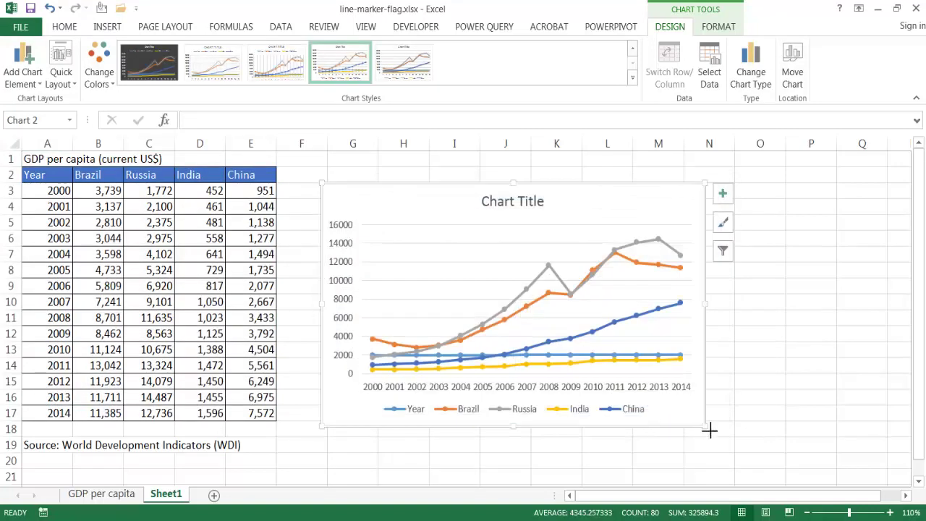
{"action": "left_click_drag", "start_coordinate": [709, 429], "coordinate": [846, 472]}
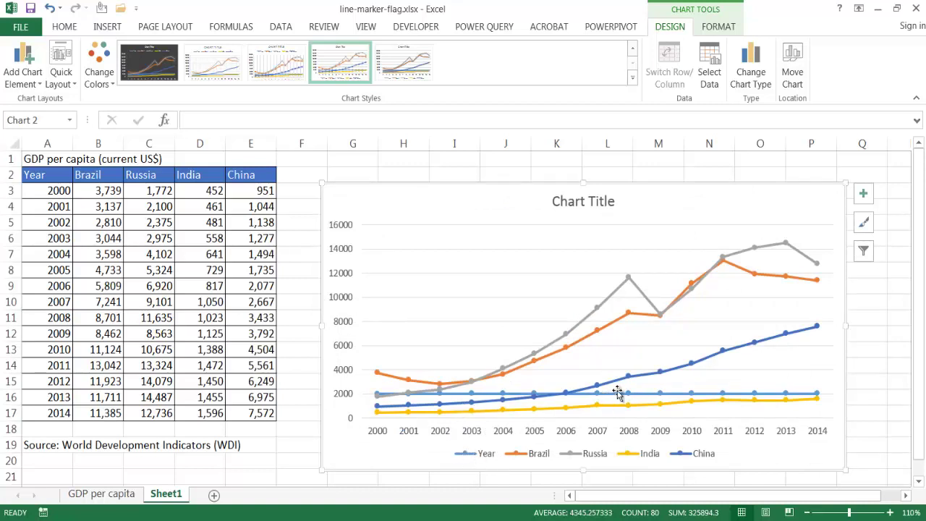
Remove the Year series from the chart's data source and move the chart up closer to the table.
{"action": "left_click", "coordinate": [707, 70]}
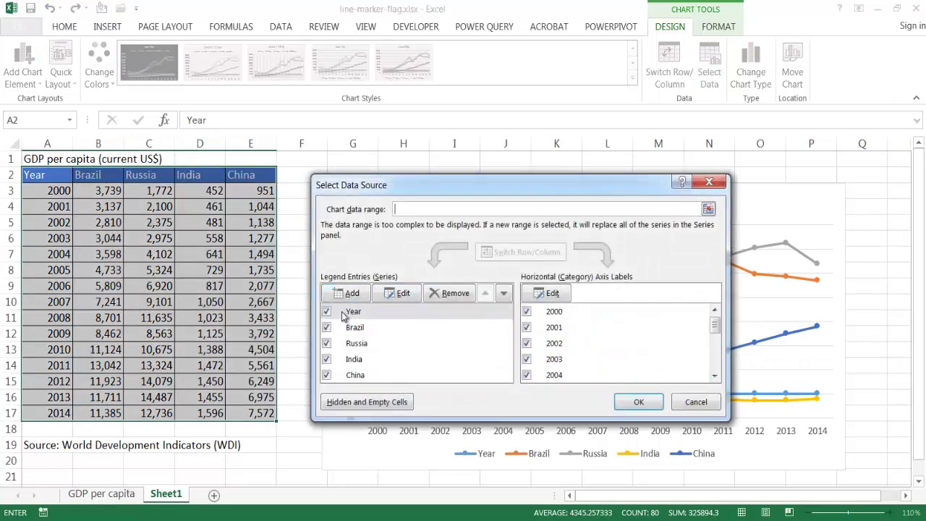
{"action": "left_click", "coordinate": [354, 316]}
{"action": "left_click", "coordinate": [449, 295]}
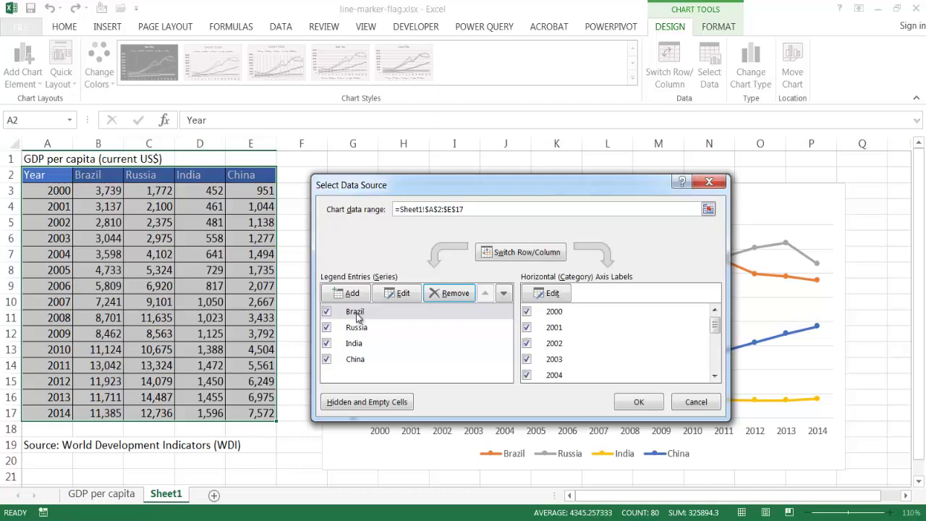
{"action": "left_click", "coordinate": [639, 401]}
{"action": "left_click_drag", "start_coordinate": [712, 191], "coordinate": [688, 170]}
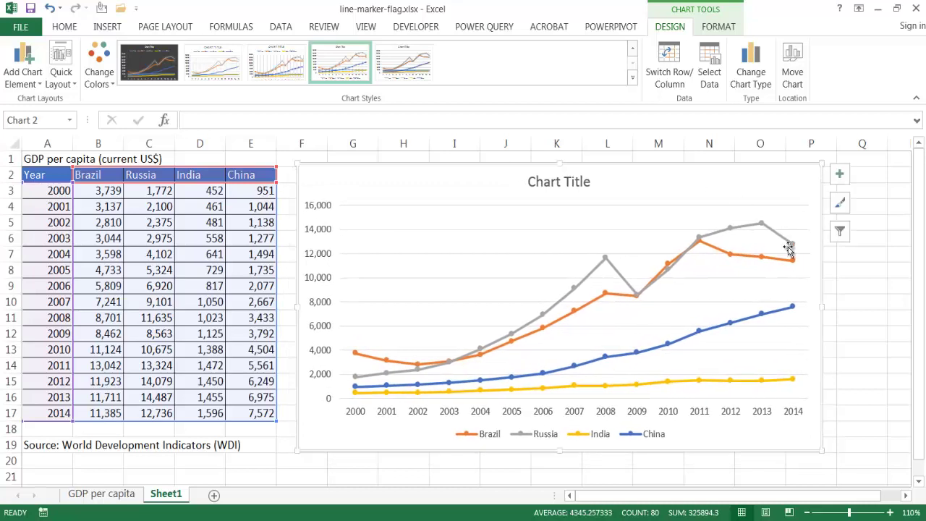
Remove the markers from the entire Russia line by setting its marker option to None.
{"action": "mouse_move", "coordinate": [792, 252]}
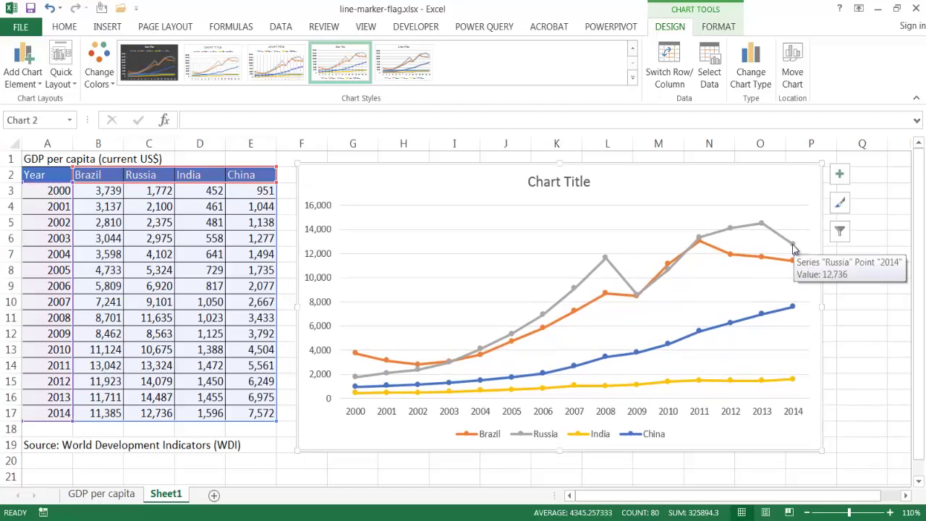
{"action": "left_click", "coordinate": [761, 224]}
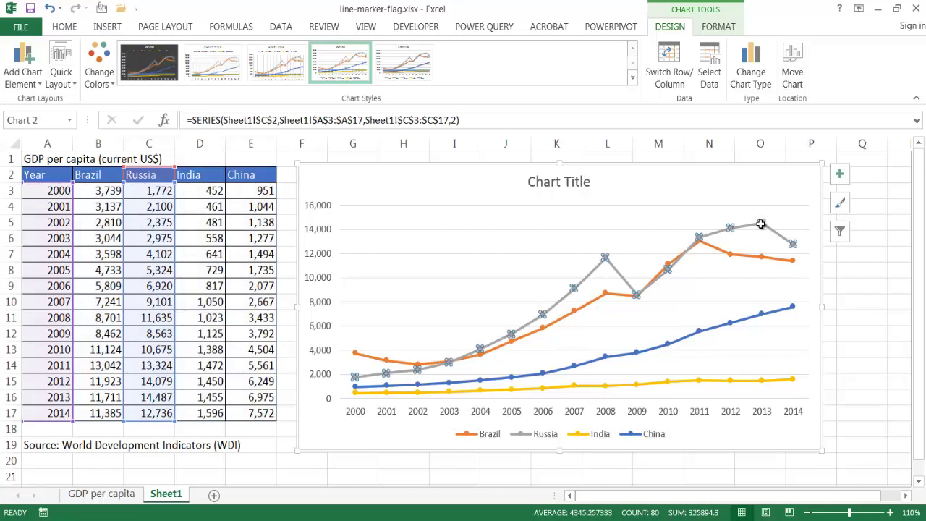
{"action": "right_click", "coordinate": [761, 224]}
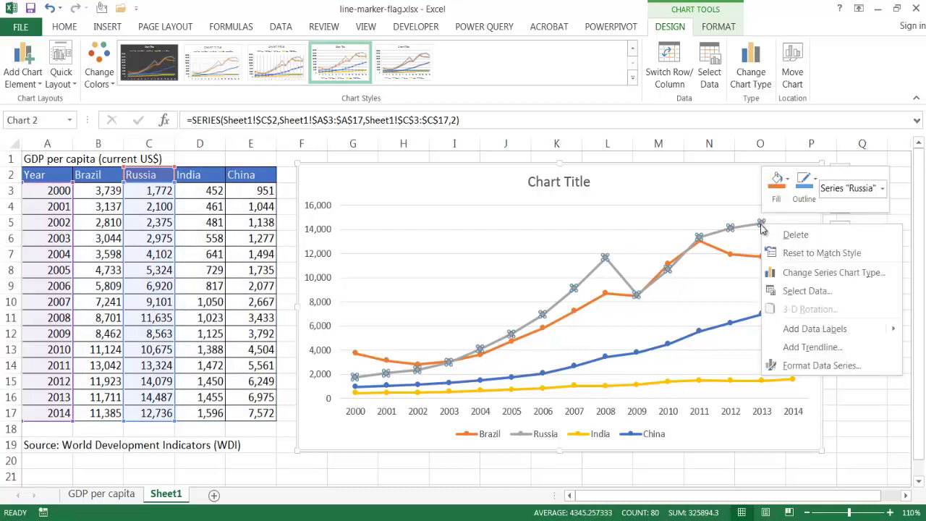
{"action": "left_click", "coordinate": [842, 368]}
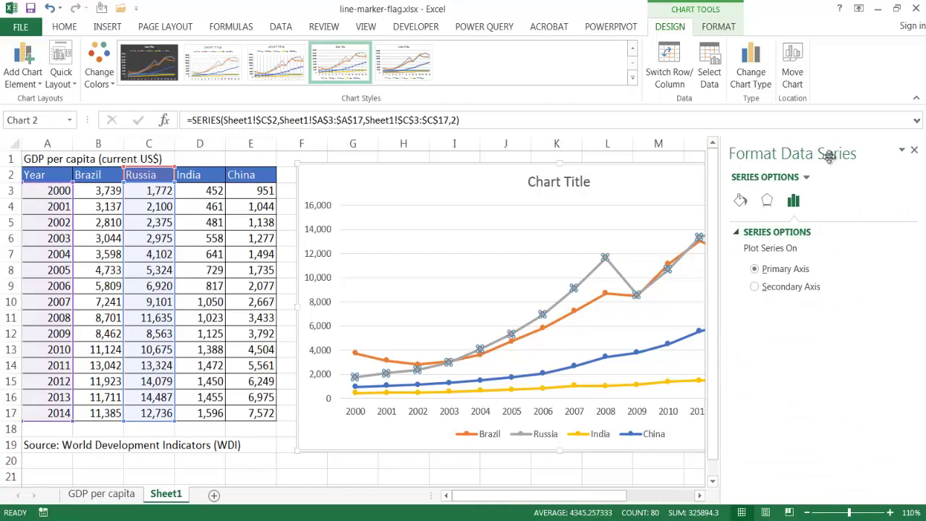
{"action": "left_click", "coordinate": [740, 202]}
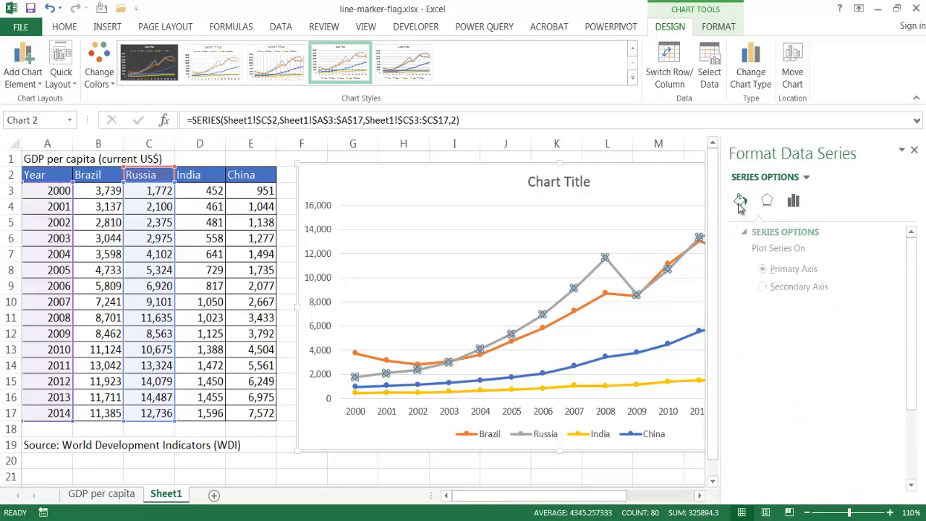
{"action": "left_click", "coordinate": [805, 233]}
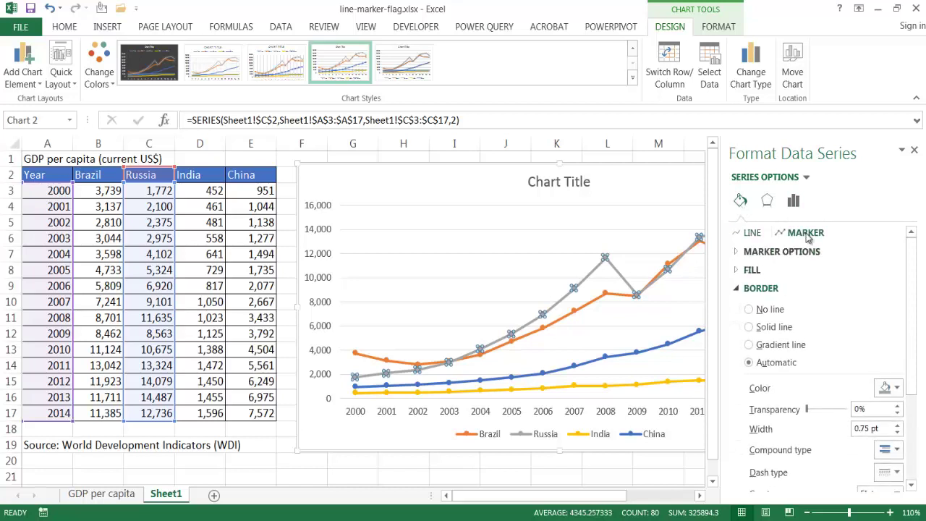
{"action": "left_click", "coordinate": [752, 253]}
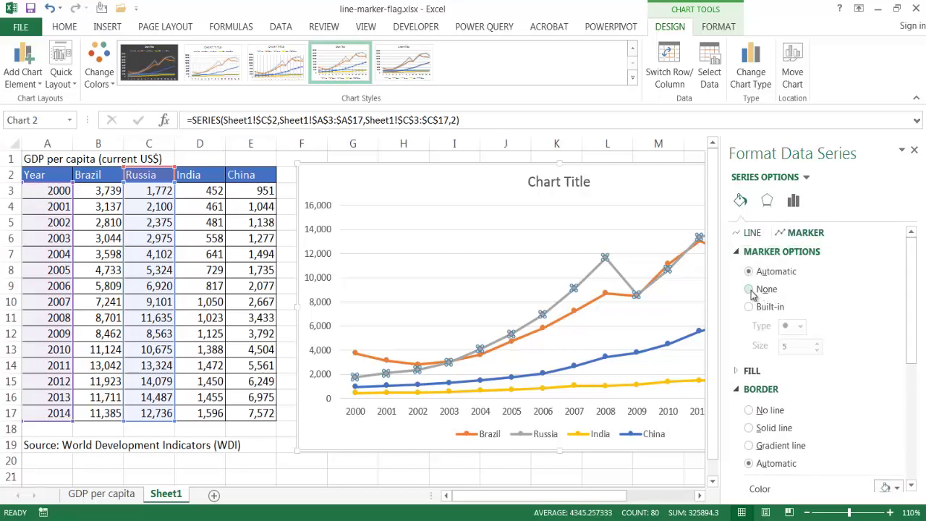
{"action": "left_click", "coordinate": [749, 289]}
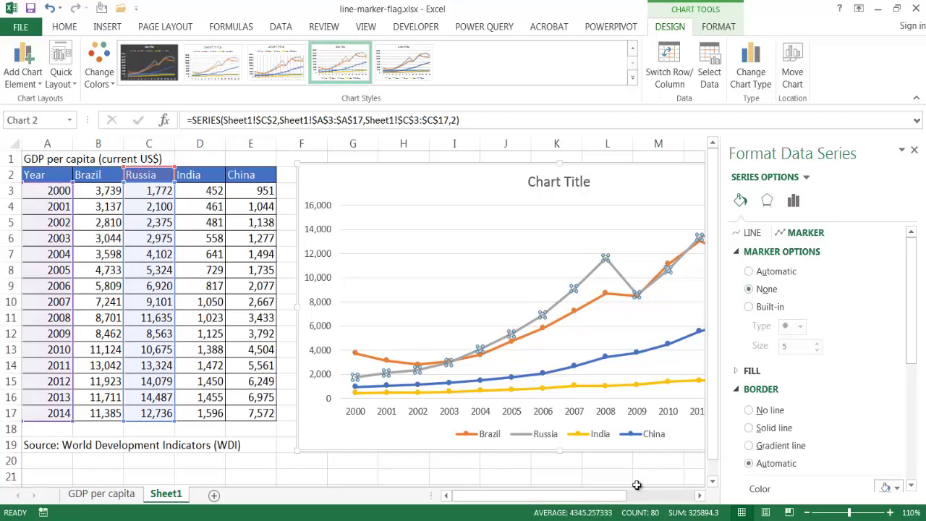
Set the marker option to None for the Brazil, China and India lines as well.
{"action": "left_click_drag", "start_coordinate": [627, 495], "coordinate": [666, 496]}
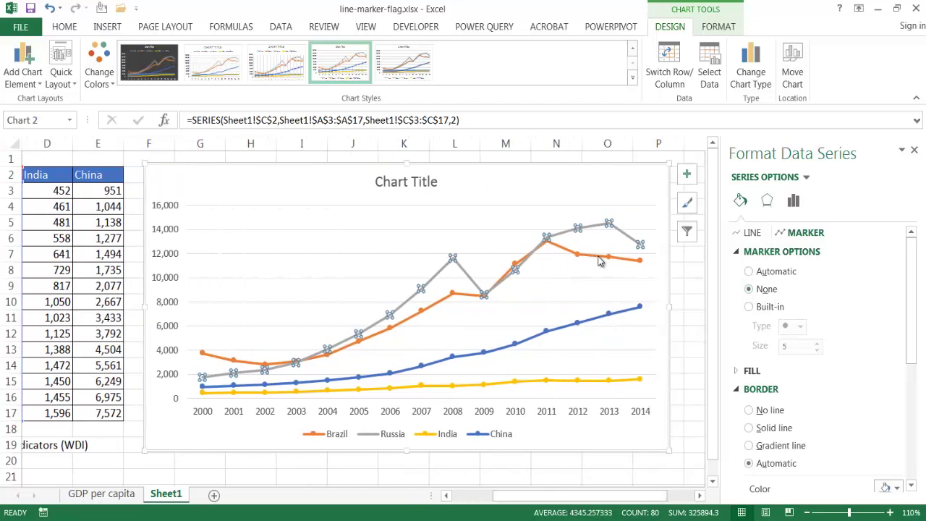
{"action": "left_click", "coordinate": [601, 259]}
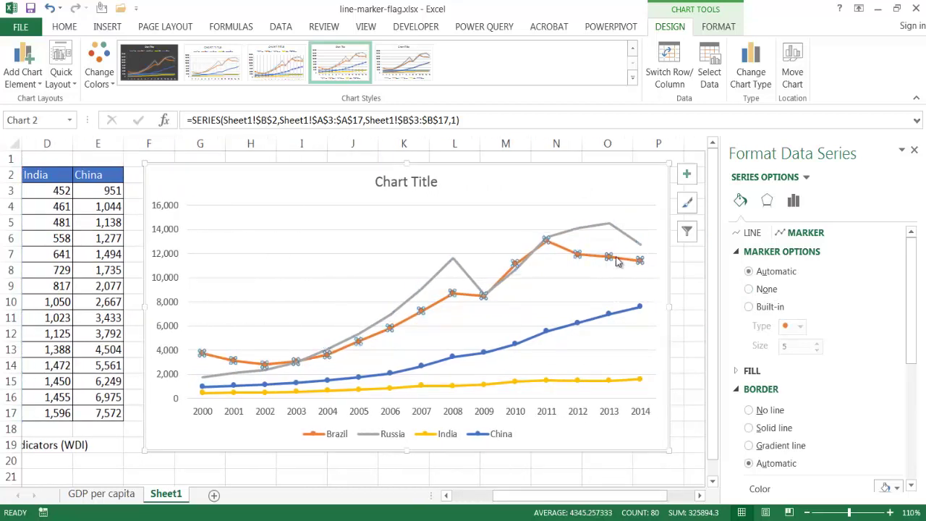
{"action": "left_click", "coordinate": [749, 289]}
{"action": "left_click", "coordinate": [609, 312]}
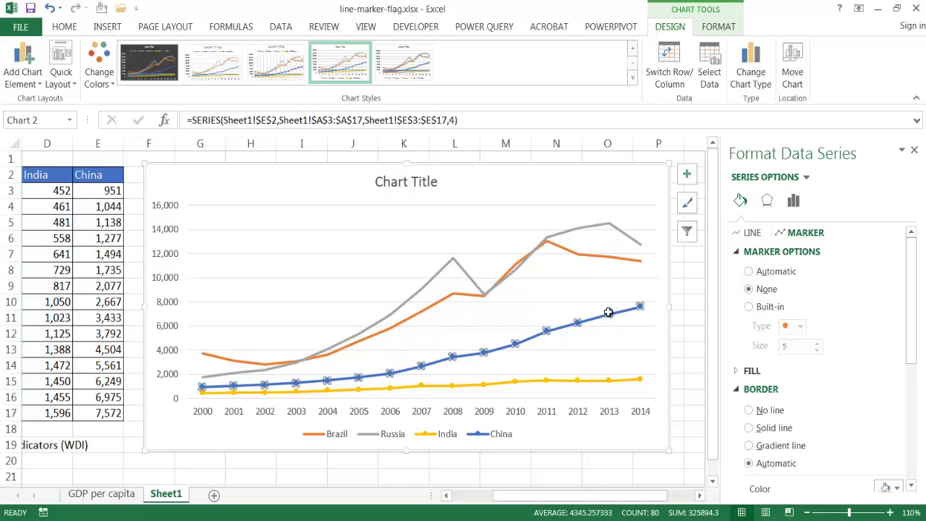
{"action": "left_click", "coordinate": [751, 289]}
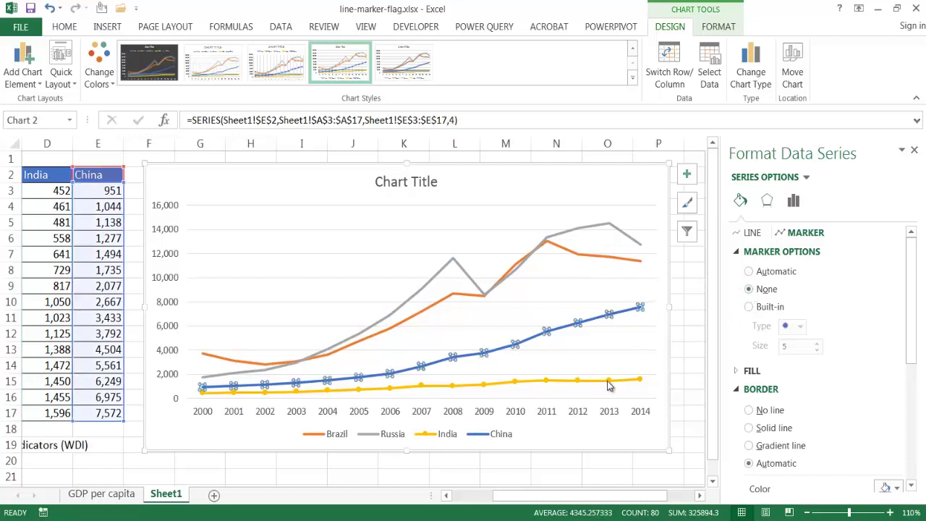
{"action": "left_click", "coordinate": [563, 382]}
{"action": "left_click", "coordinate": [749, 290]}
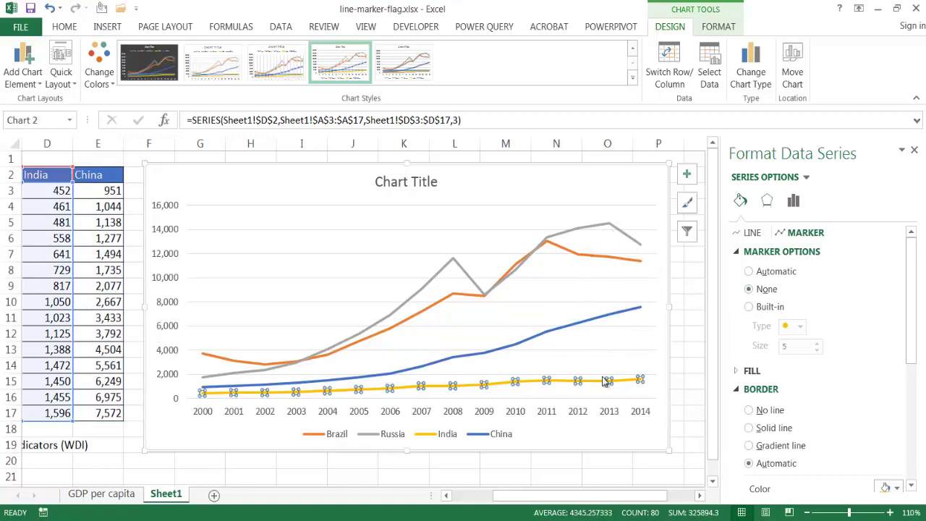
Give only the 2014 point of the Russia line a built-in round marker of size 15.
{"action": "left_click", "coordinate": [640, 243]}
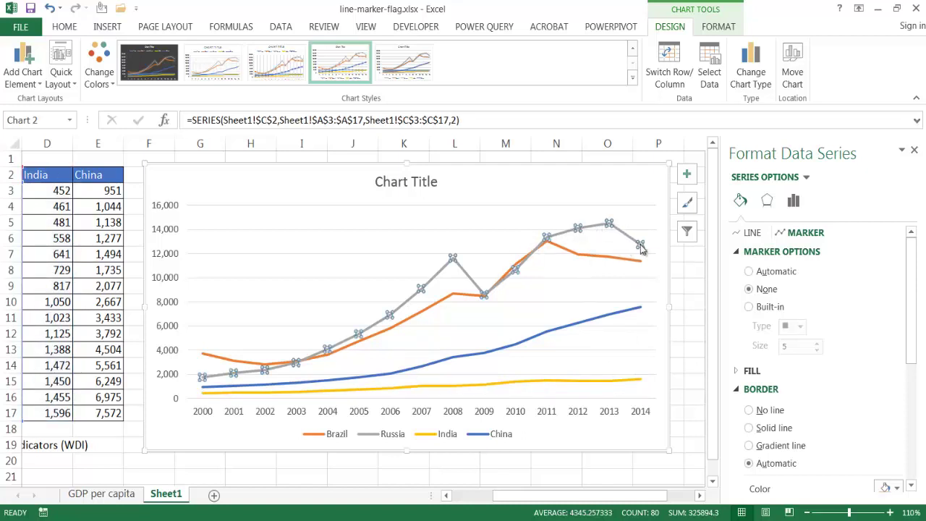
{"action": "left_click", "coordinate": [641, 246]}
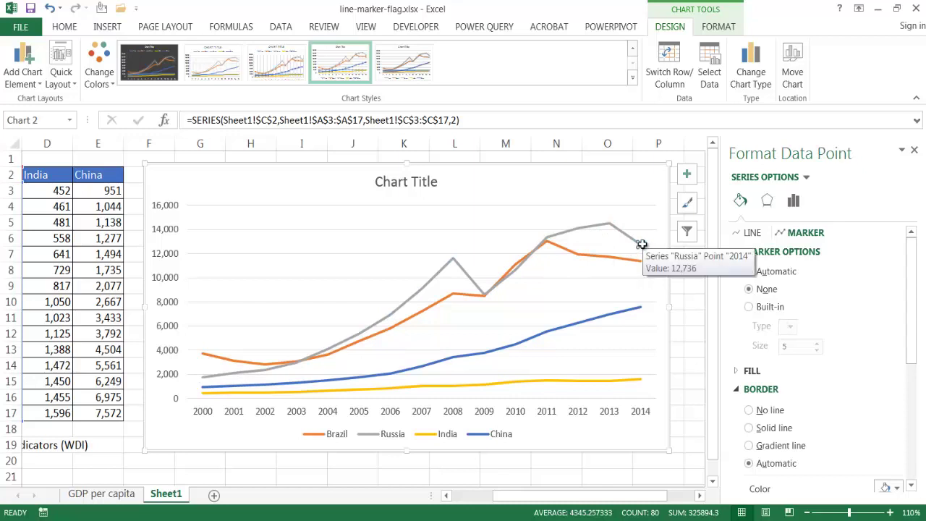
{"action": "left_click", "coordinate": [749, 308]}
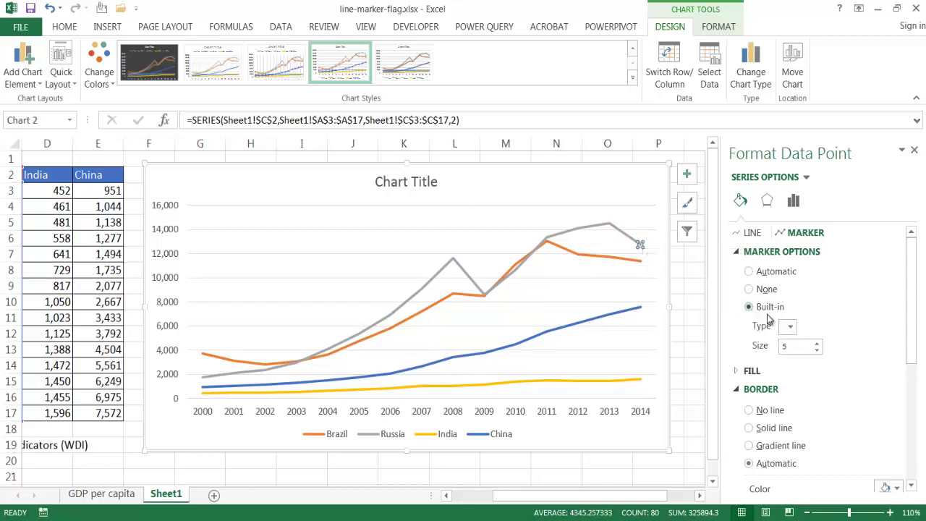
{"action": "left_click", "coordinate": [790, 326]}
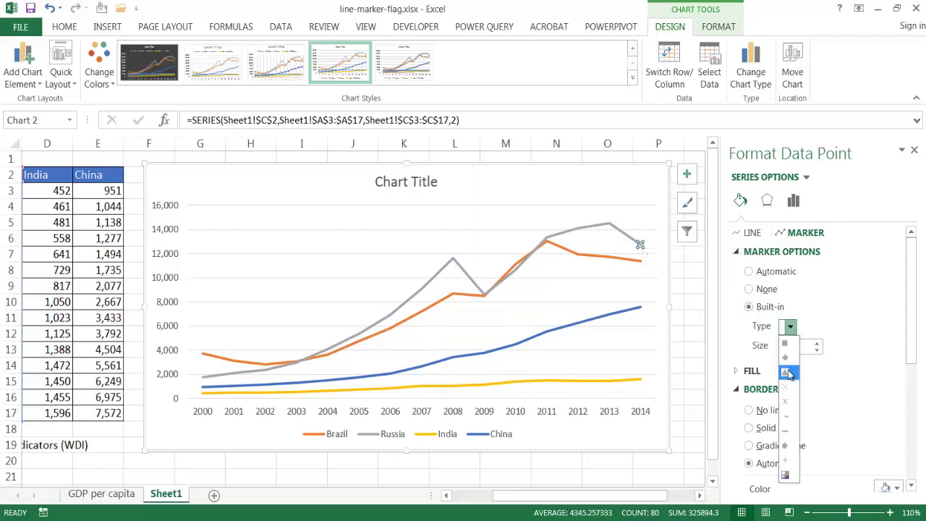
{"action": "left_click", "coordinate": [787, 447]}
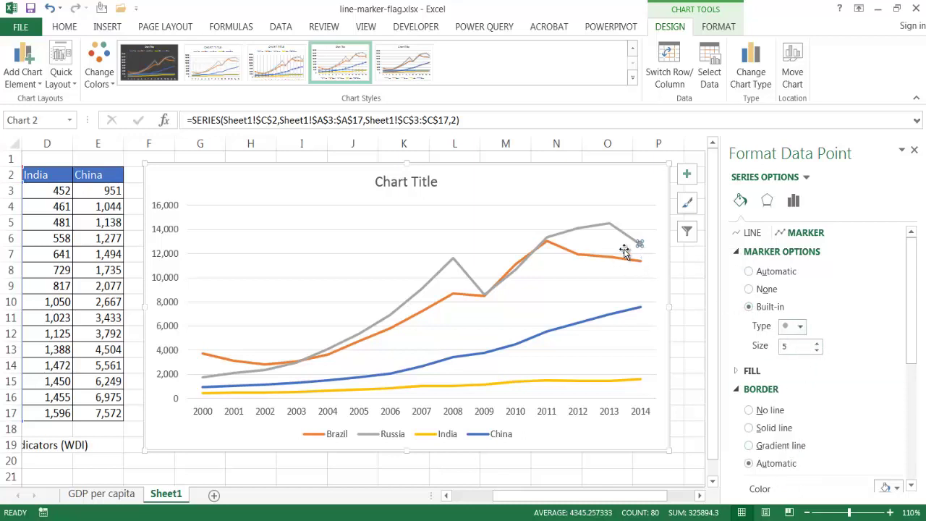
{"action": "left_click", "coordinate": [817, 344]}
{"action": "left_click", "coordinate": [816, 344]}
{"action": "left_click", "coordinate": [817, 343]}
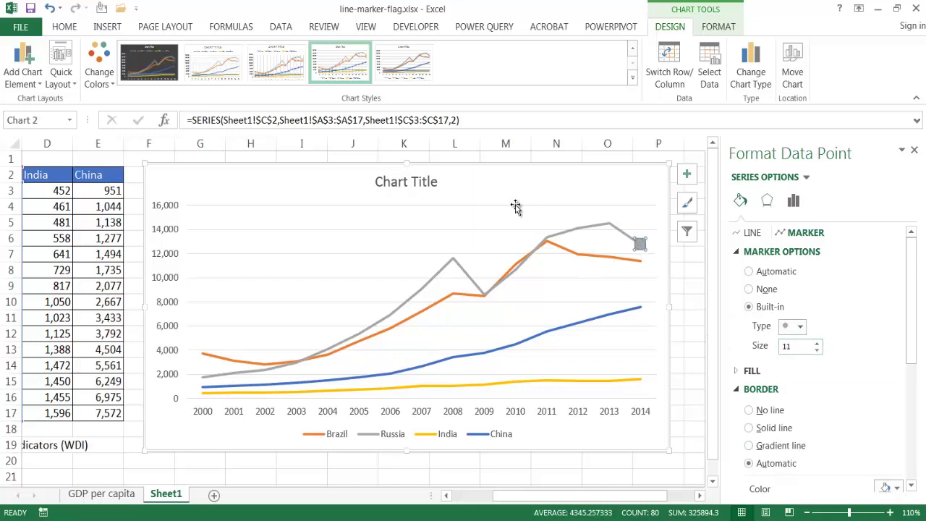
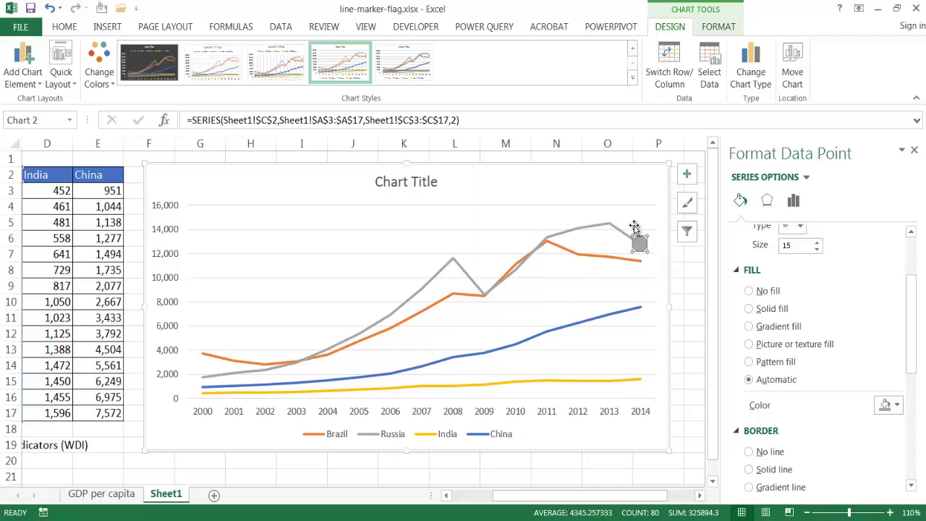
Fill Russia's 2014 marker with the picture Russia.png from the line-marker-flag folder.
{"action": "left_click", "coordinate": [749, 345]}
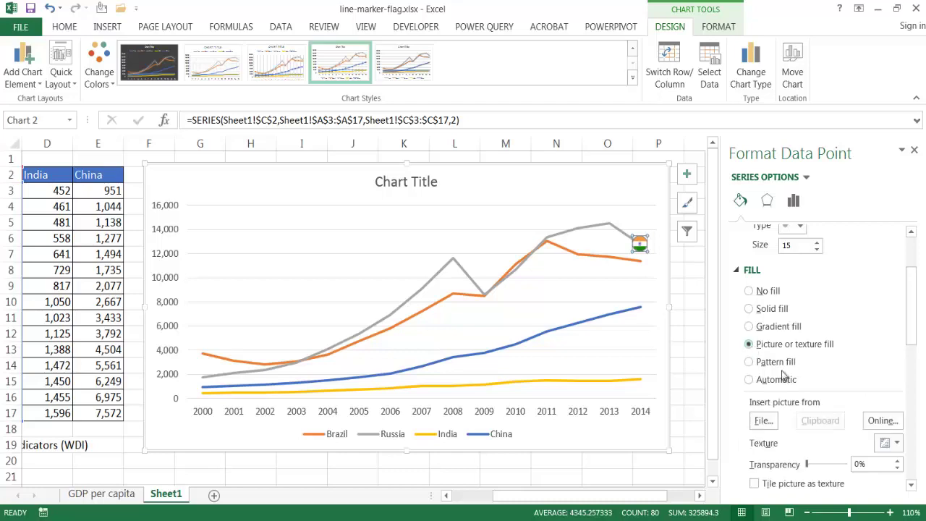
{"action": "left_click", "coordinate": [764, 421]}
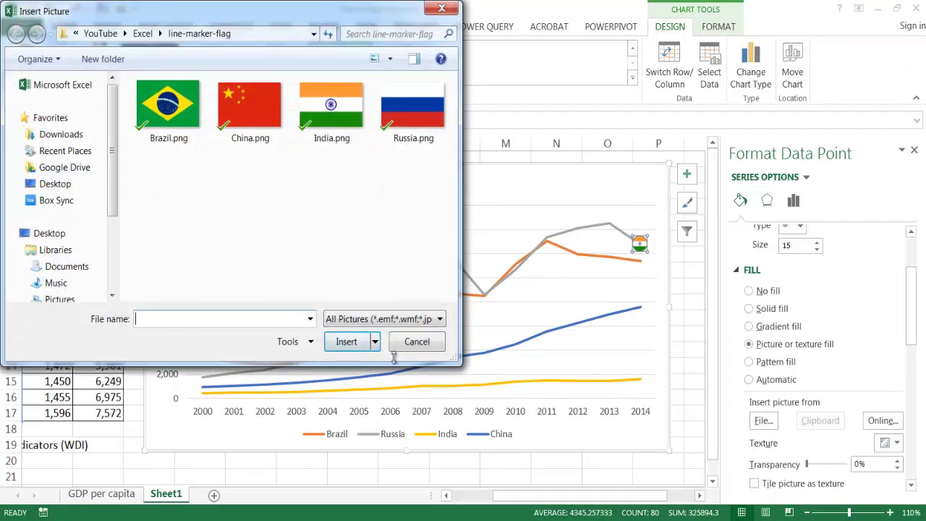
{"action": "left_click", "coordinate": [424, 110]}
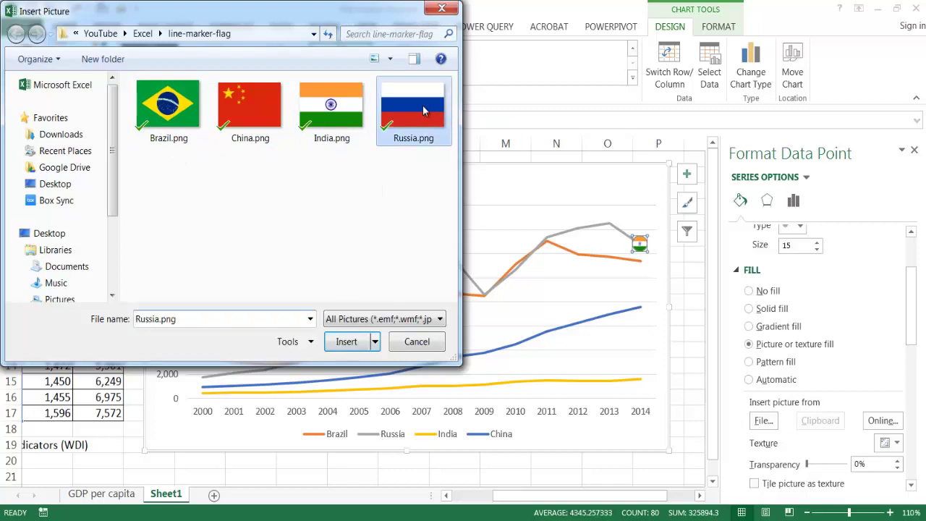
{"action": "left_click", "coordinate": [347, 342]}
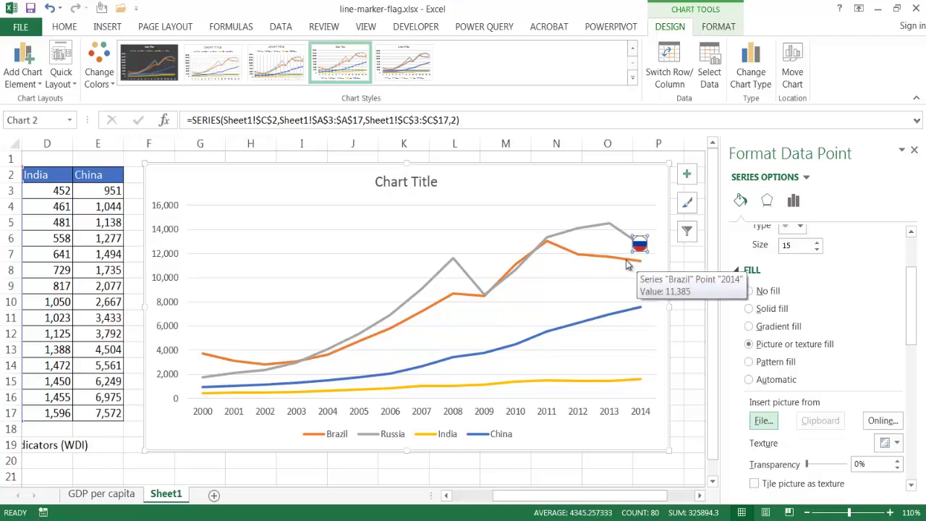
Give only the 2014 point of the Brazil line a built-in round marker of size 14.
{"action": "left_click", "coordinate": [626, 265]}
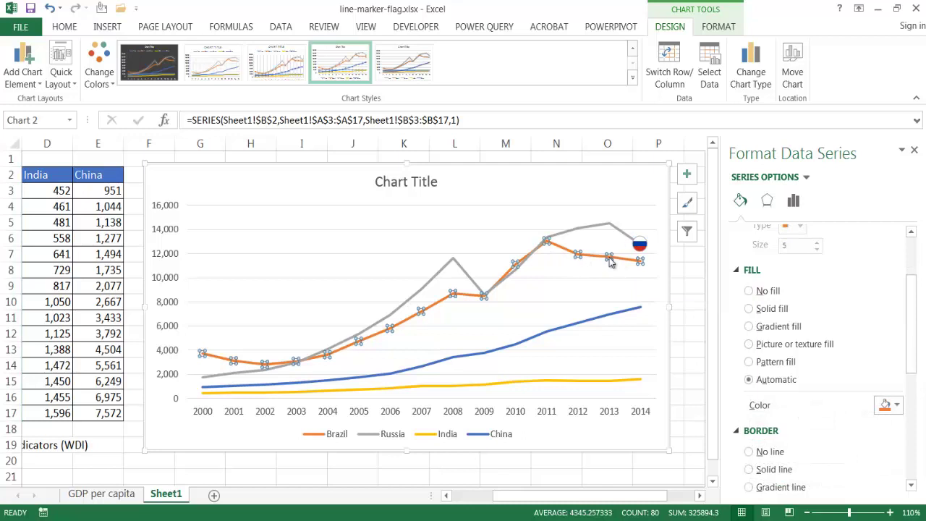
{"action": "mouse_move", "coordinate": [610, 262]}
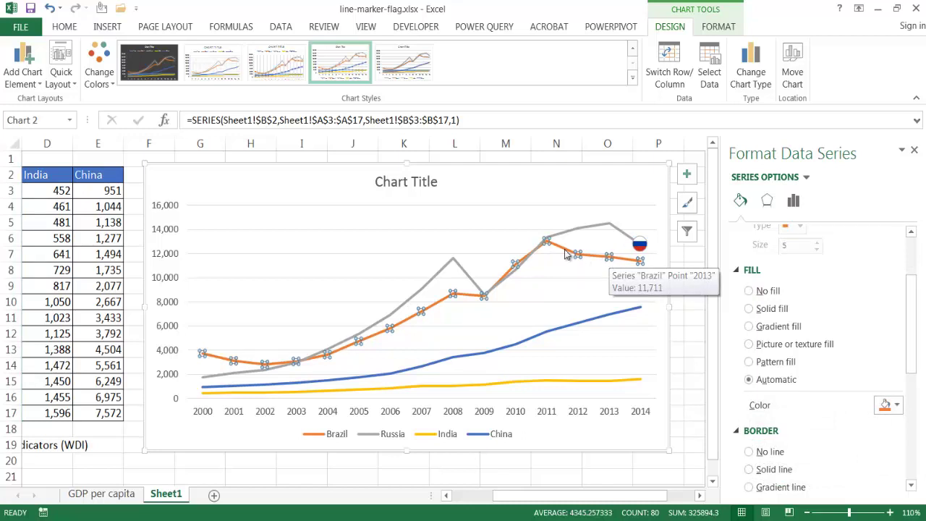
{"action": "left_click", "coordinate": [640, 261]}
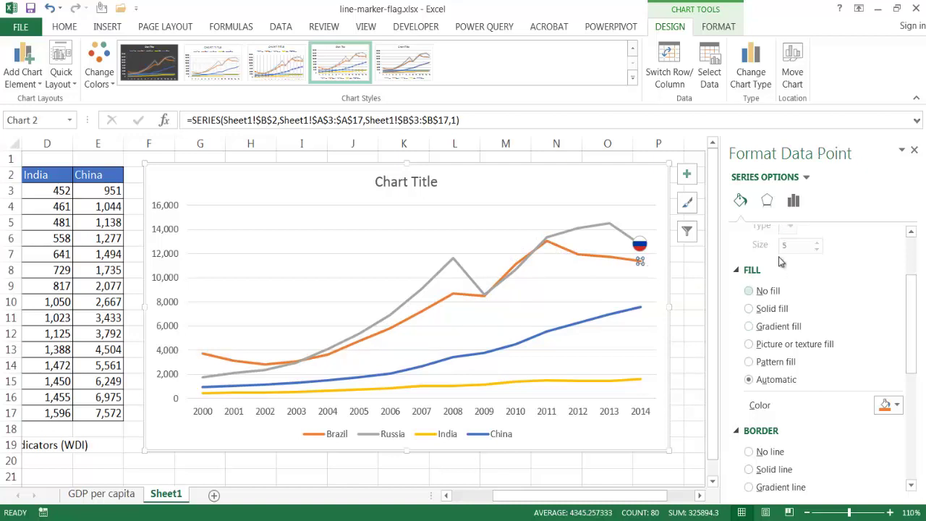
{"action": "scroll", "coordinate": [920, 319], "scroll_direction": "up", "scroll_amount": 3}
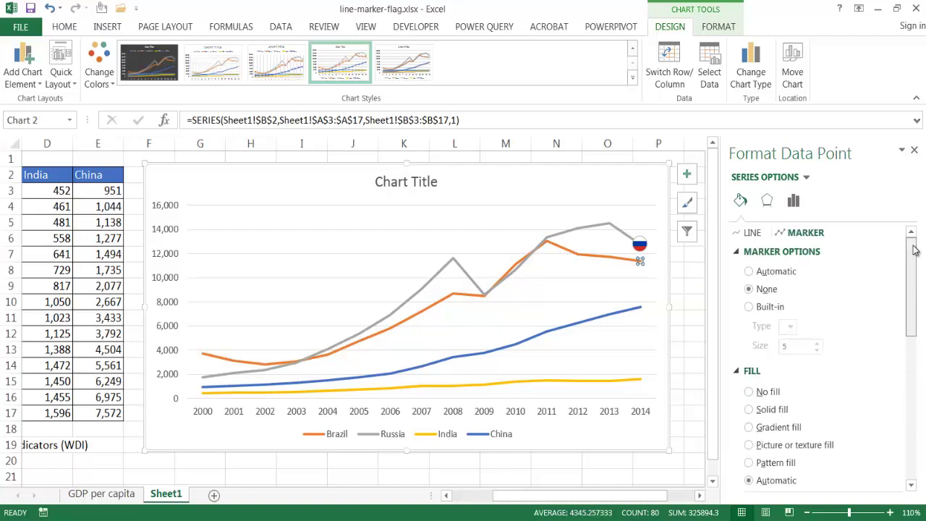
{"action": "left_click", "coordinate": [749, 306]}
{"action": "left_click", "coordinate": [790, 327]}
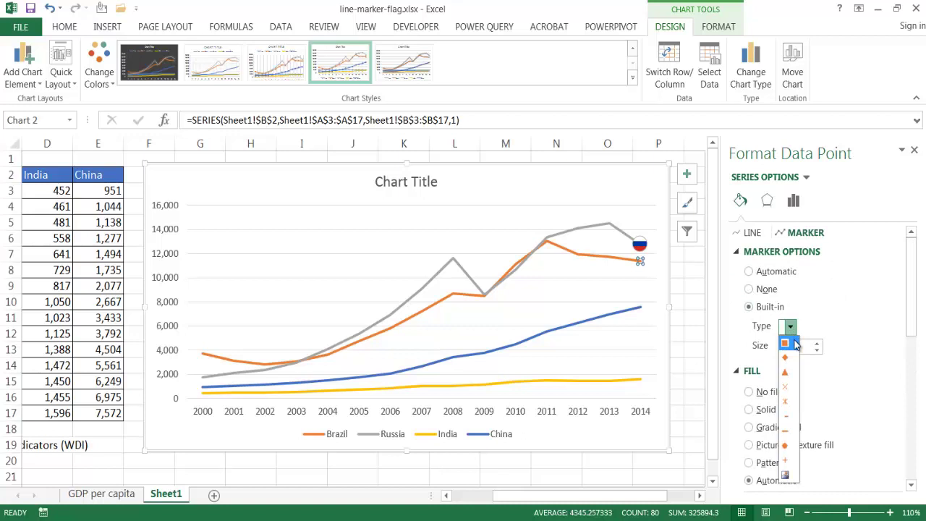
{"action": "left_click", "coordinate": [787, 443]}
{"action": "left_click_drag", "start_coordinate": [803, 347], "coordinate": [774, 353]}
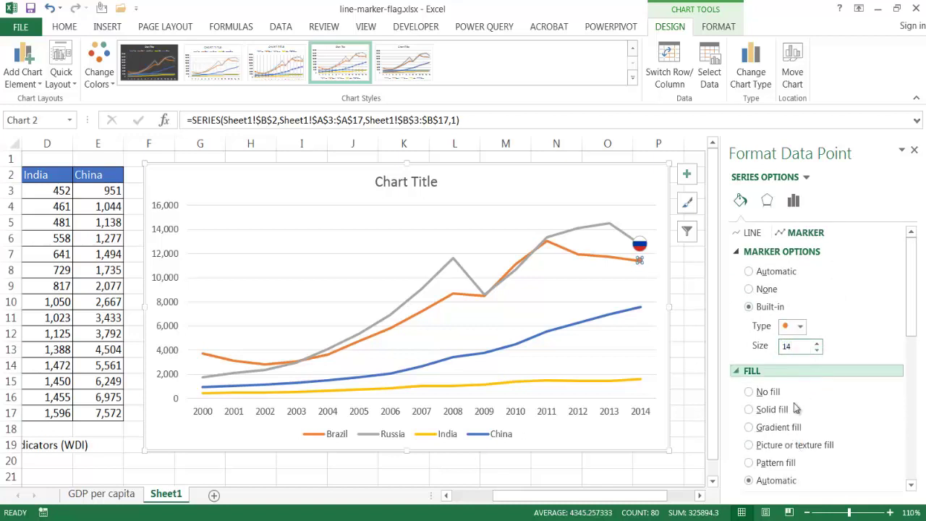
Fill Brazil's 2014 marker with the picture Brazil.png from the line-marker-flag folder.
{"action": "left_click", "coordinate": [750, 444]}
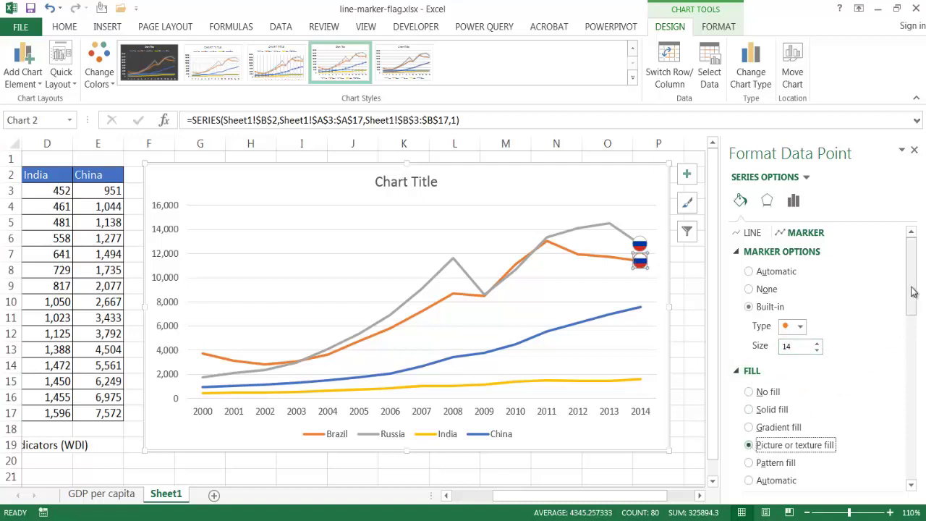
{"action": "left_click_drag", "start_coordinate": [913, 291], "coordinate": [913, 345]}
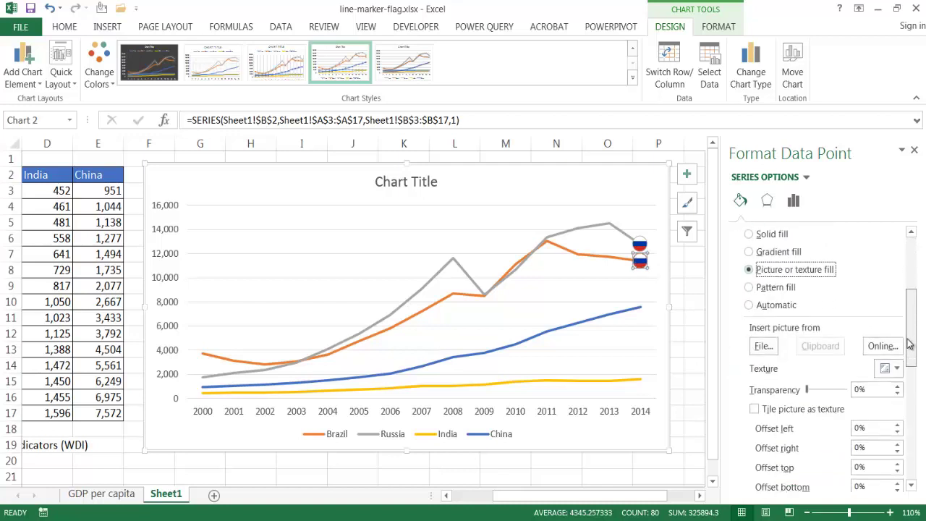
{"action": "left_click", "coordinate": [764, 344]}
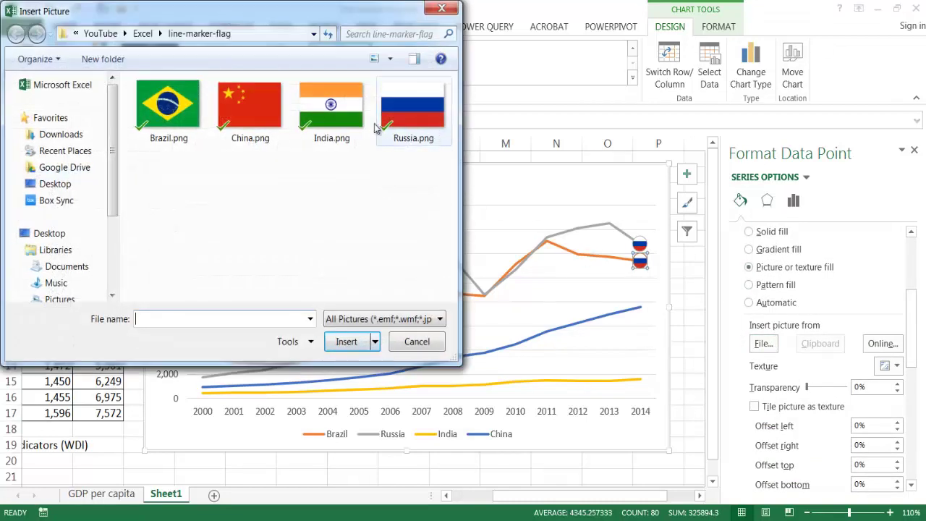
{"action": "left_click", "coordinate": [168, 109]}
{"action": "left_click", "coordinate": [361, 342]}
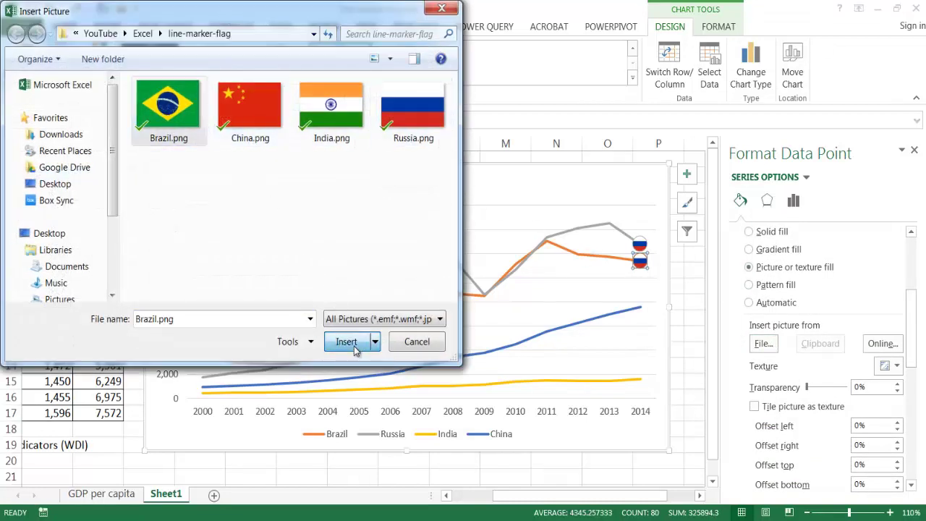
{"action": "left_click", "coordinate": [646, 263]}
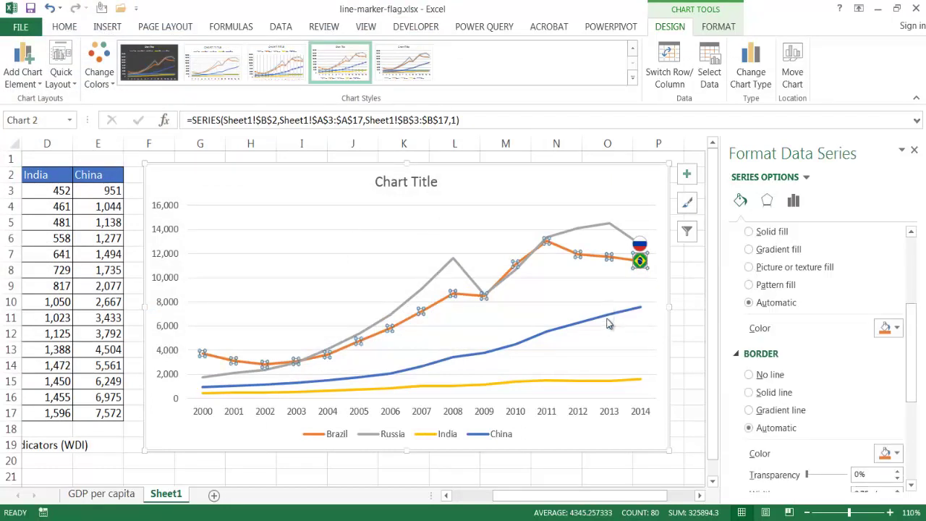
Give only the 2014 point of the China line a built-in round marker of size 14.
{"action": "mouse_move", "coordinate": [615, 315]}
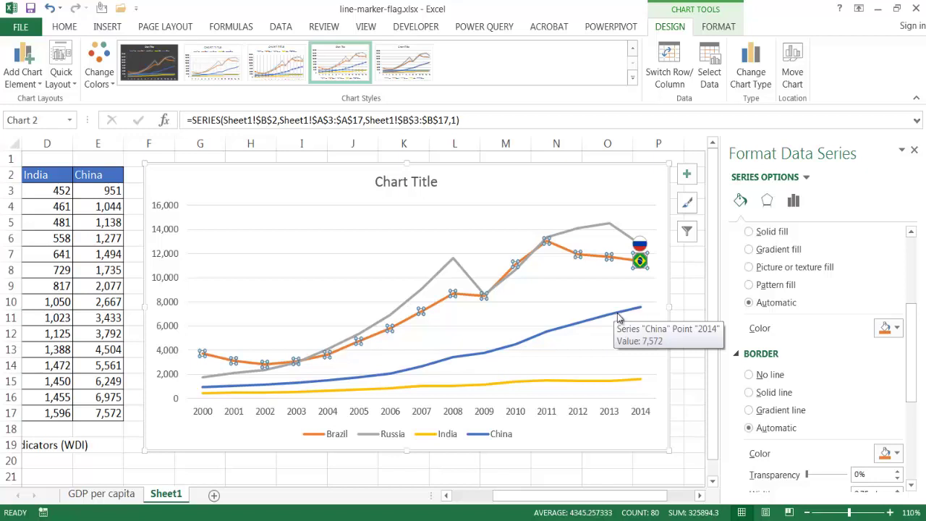
{"action": "left_click", "coordinate": [621, 316]}
{"action": "left_click", "coordinate": [640, 307]}
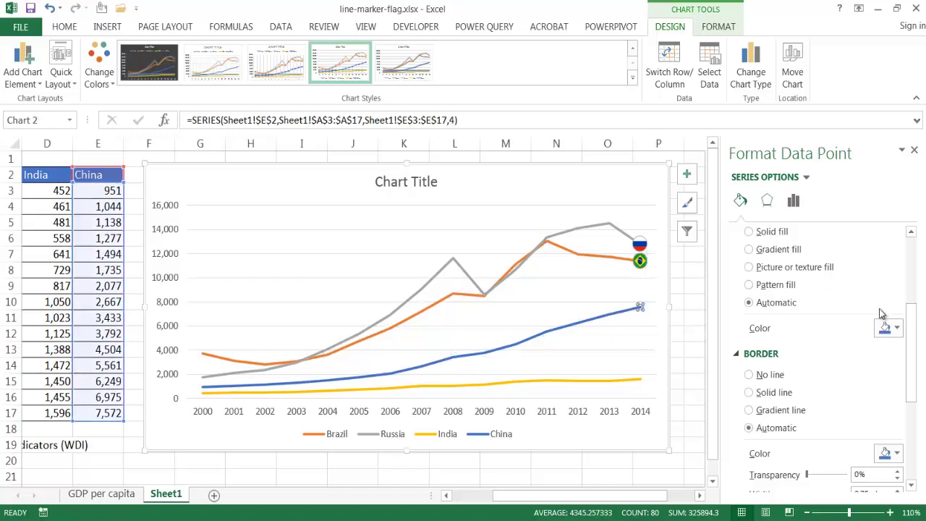
{"action": "left_click", "coordinate": [749, 307]}
{"action": "left_click", "coordinate": [794, 326]}
{"action": "left_click", "coordinate": [788, 449]}
{"action": "double_click", "coordinate": [788, 346]}
{"action": "type", "text": "14"}
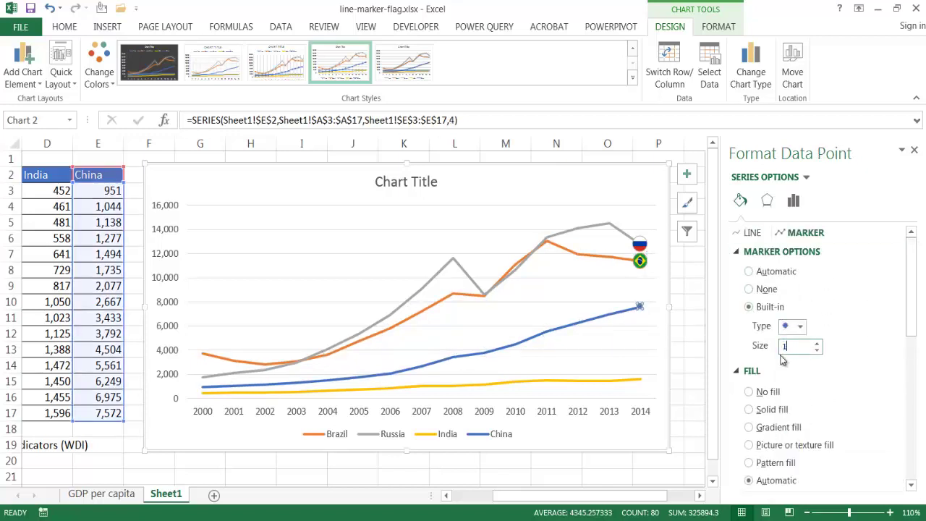
{"action": "key", "text": "Tab"}
Fill China's 2014 marker with the picture China.png from the line-marker-flag folder.
{"action": "left_click", "coordinate": [749, 445]}
{"action": "scroll", "coordinate": [748, 434], "scroll_direction": "down", "scroll_amount": 5}
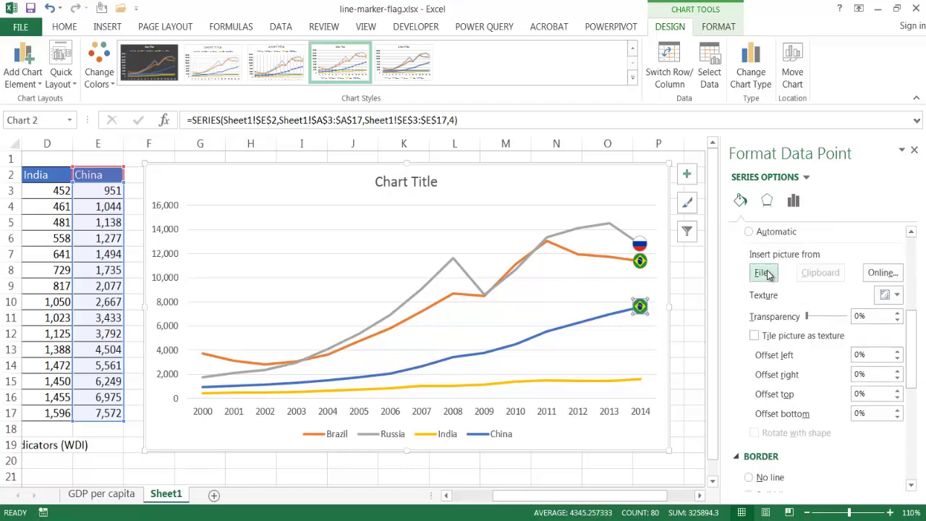
{"action": "left_click", "coordinate": [763, 273]}
{"action": "left_click", "coordinate": [250, 109]}
{"action": "left_click", "coordinate": [346, 342]}
Give only the 2014 point of the India line a built-in round marker of size 14.
{"action": "left_click", "coordinate": [640, 378]}
{"action": "left_click", "coordinate": [640, 379]}
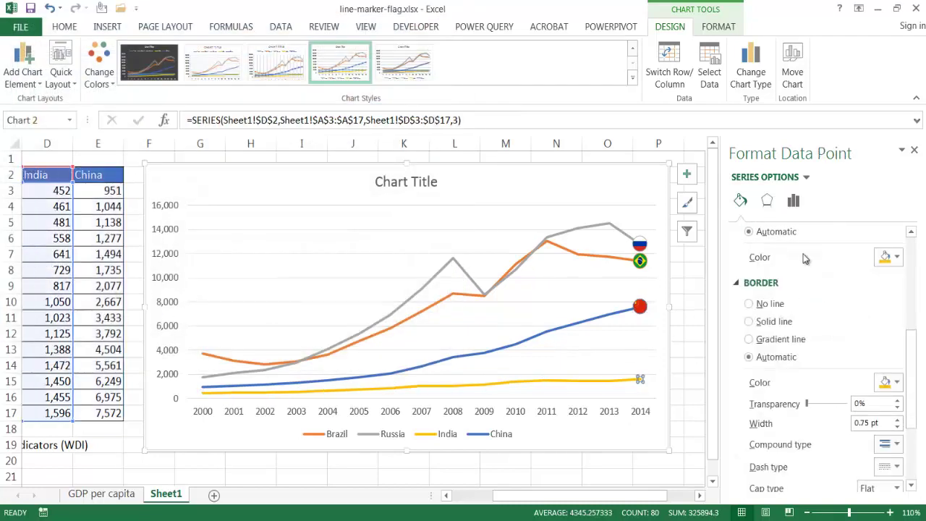
{"action": "scroll", "coordinate": [800, 288], "scroll_direction": "up", "scroll_amount": 5}
{"action": "left_click", "coordinate": [749, 307]}
{"action": "left_click", "coordinate": [793, 326]}
{"action": "left_click", "coordinate": [789, 446]}
{"action": "double_click", "coordinate": [789, 346]}
{"action": "type", "text": "14"}
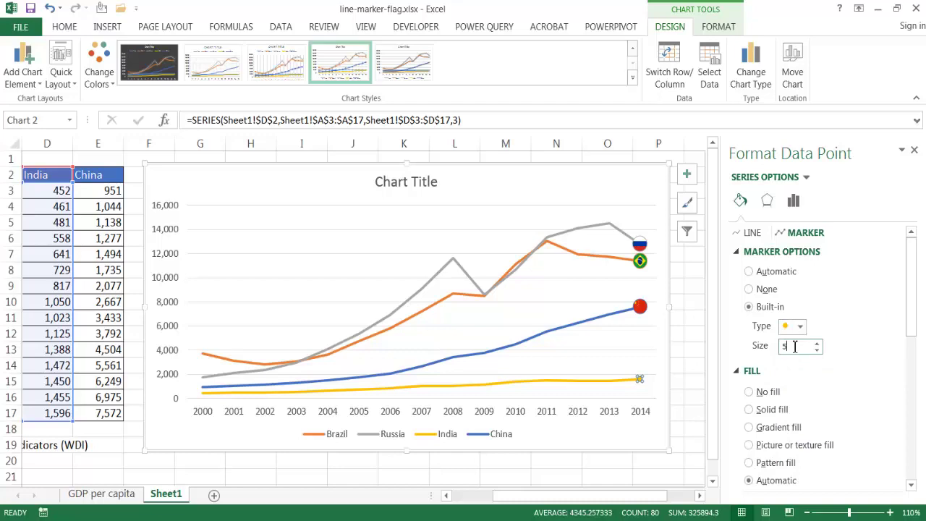
{"action": "key", "text": "Tab"}
Fill India's 2014 marker with the picture India.png from the line-marker-flag folder and close the formatting pane.
{"action": "scroll", "coordinate": [794, 347], "scroll_direction": "down", "scroll_amount": 4}
{"action": "left_click", "coordinate": [749, 345]}
{"action": "left_click", "coordinate": [763, 420]}
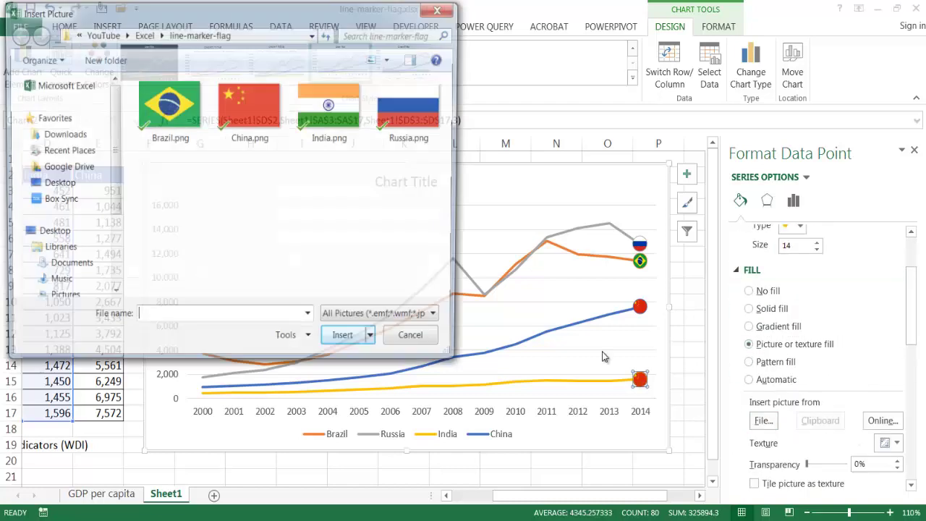
{"action": "double_click", "coordinate": [330, 106]}
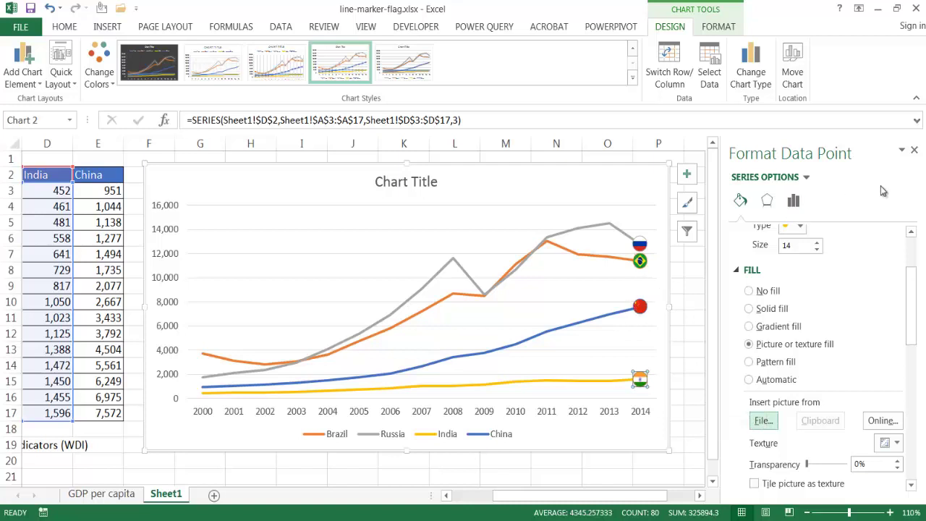
{"action": "left_click", "coordinate": [915, 151]}
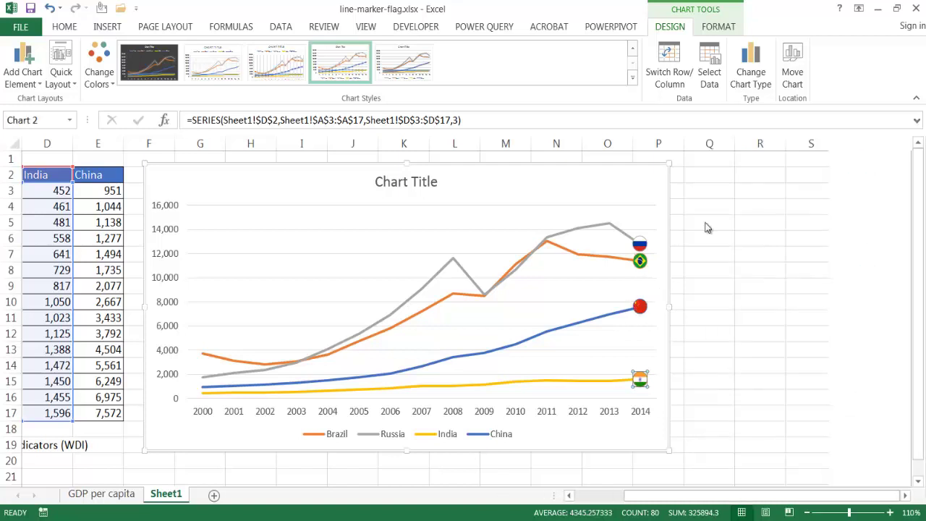
Delete the horizontal gridlines from the chart's plot area.
{"action": "left_click", "coordinate": [513, 207]}
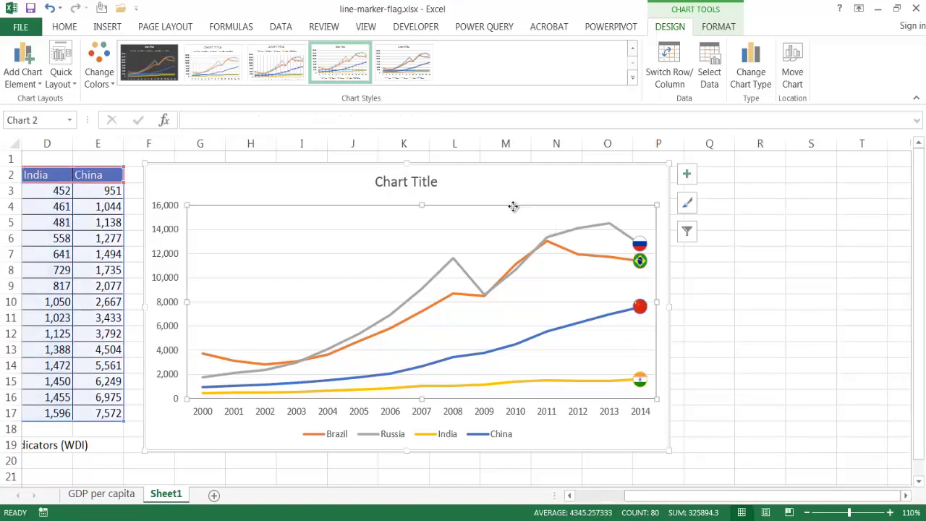
{"action": "left_click", "coordinate": [486, 230]}
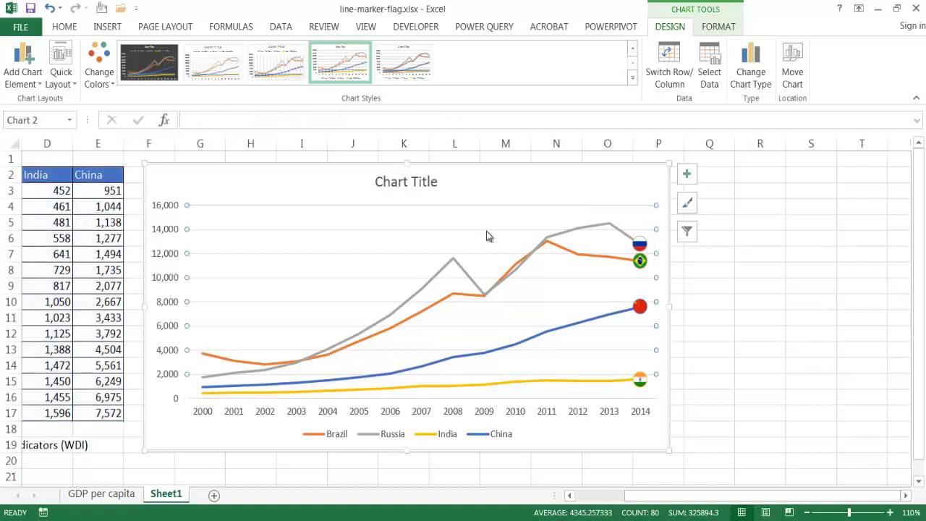
{"action": "key", "text": "Delete"}
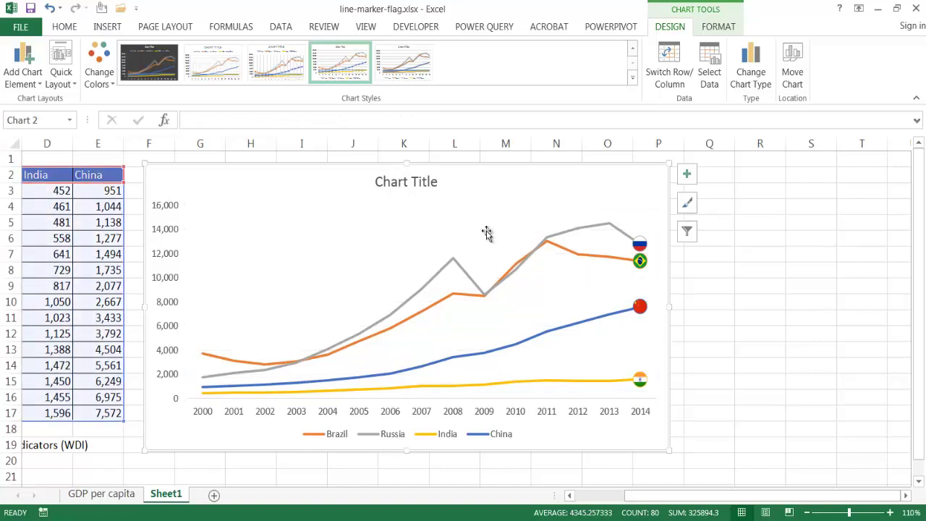
Link the chart title to cell A1 of Sheet1 with the formula =Sheet1!$A$1.
{"action": "left_click_drag", "start_coordinate": [654, 498], "coordinate": [611, 498]}
{"action": "left_click", "coordinate": [558, 183]}
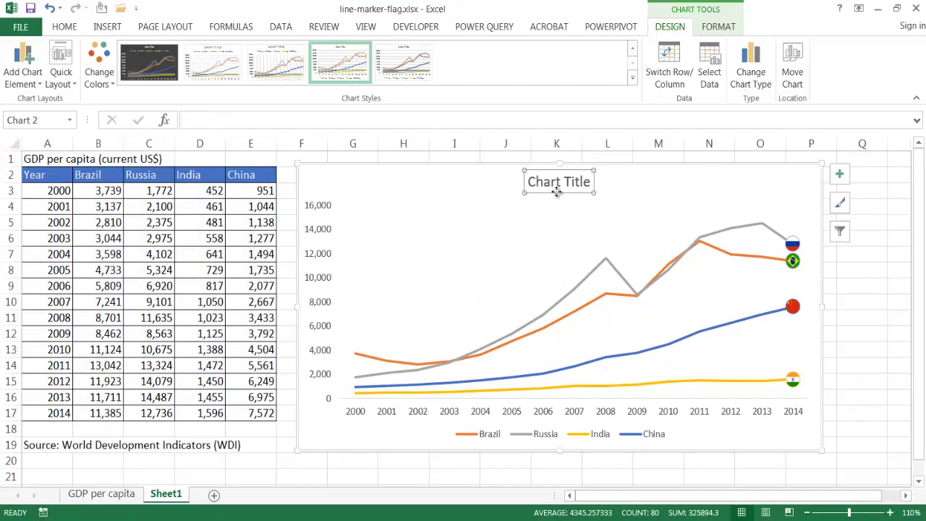
{"action": "left_click", "coordinate": [208, 121]}
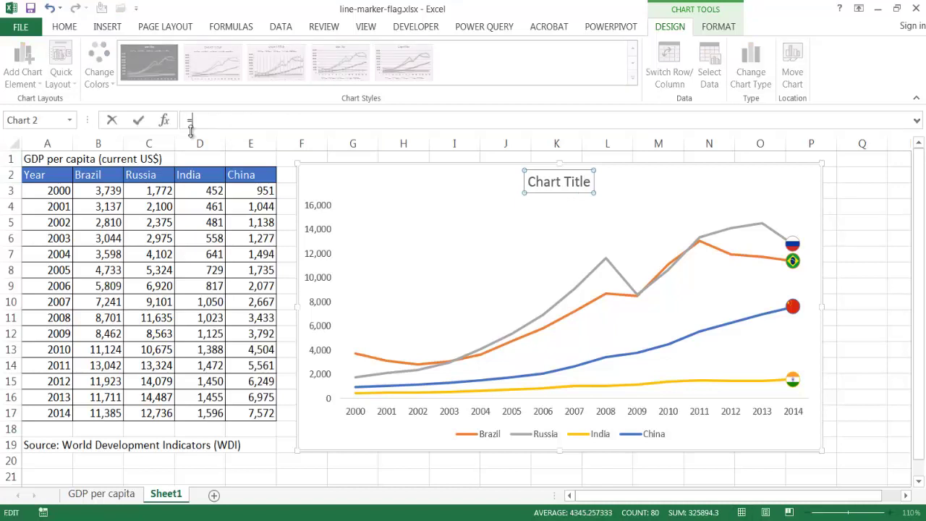
{"action": "left_click", "coordinate": [40, 159]}
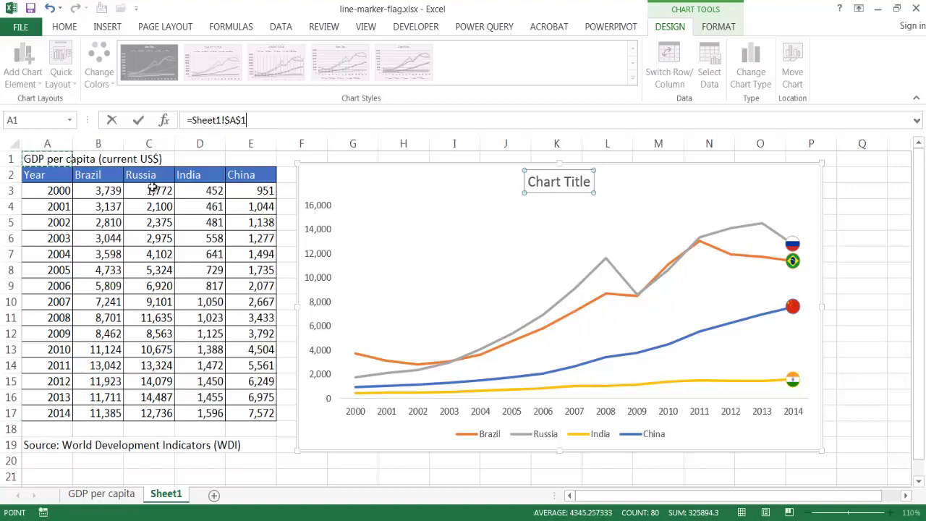
{"action": "key", "text": "Return"}
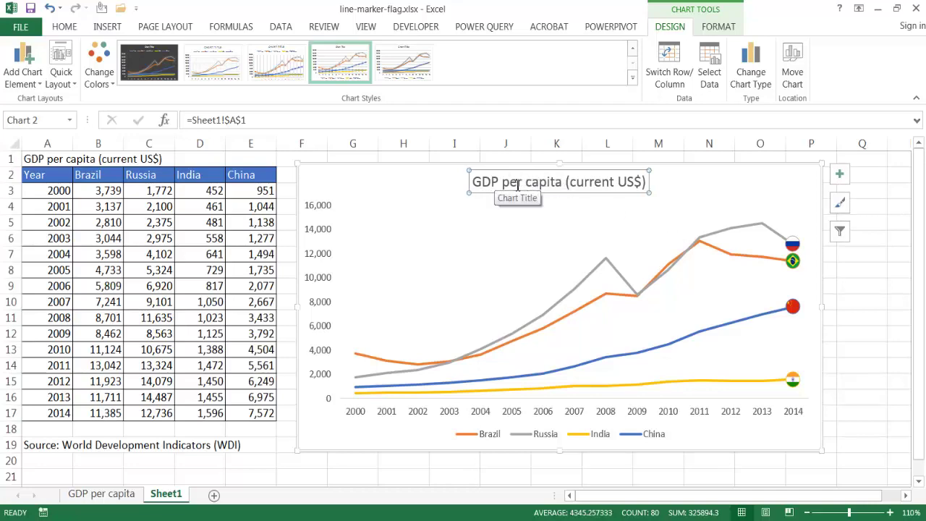
{"action": "left_click", "coordinate": [897, 333]}
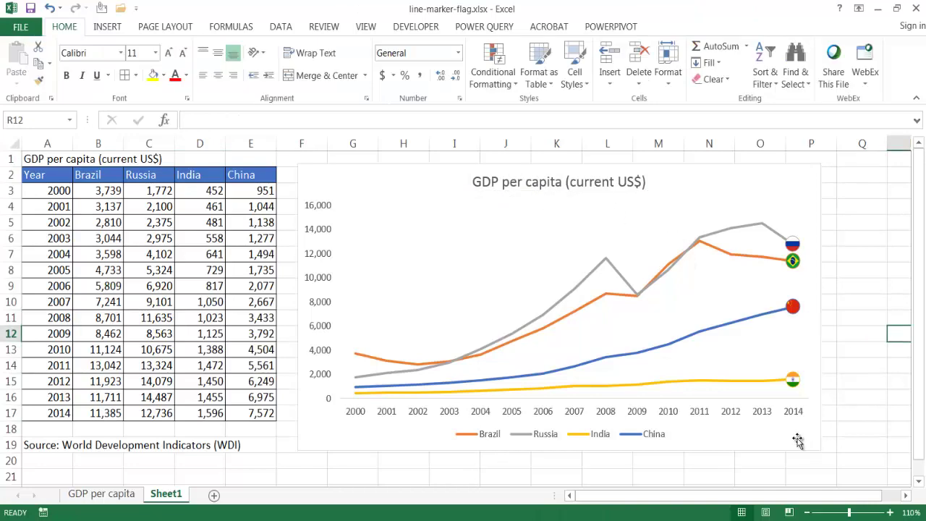
Enlarge the chart from its lower-right corner to about the middle of column Q and the bottom of row 20.
{"action": "left_click", "coordinate": [822, 450]}
{"action": "left_click_drag", "start_coordinate": [823, 451], "coordinate": [859, 469]}
{"action": "left_click", "coordinate": [887, 333]}
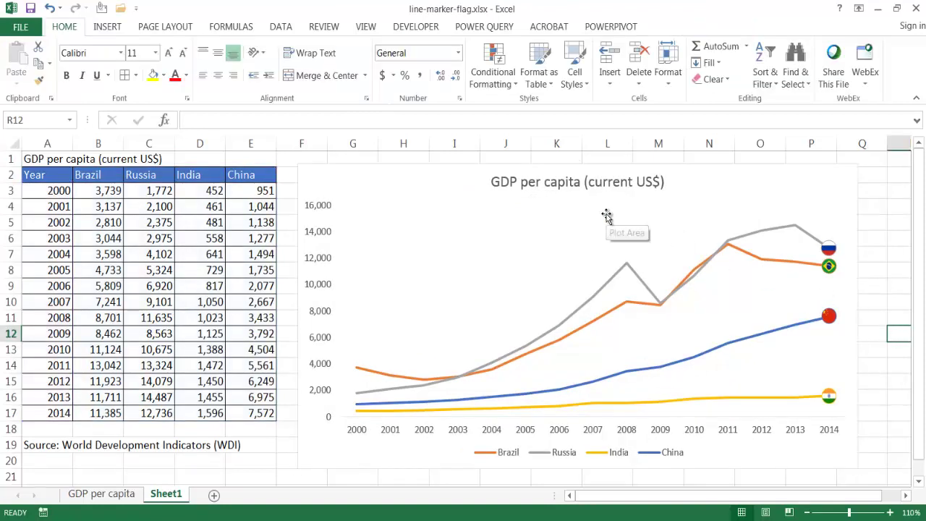
Hide the worksheet gridlines on Sheet1.
{"action": "left_click", "coordinate": [262, 474]}
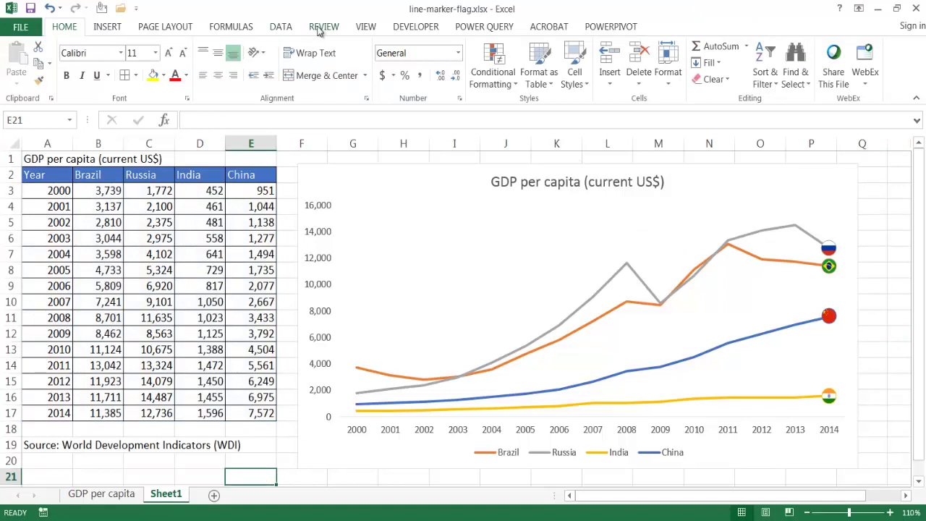
{"action": "left_click", "coordinate": [366, 28]}
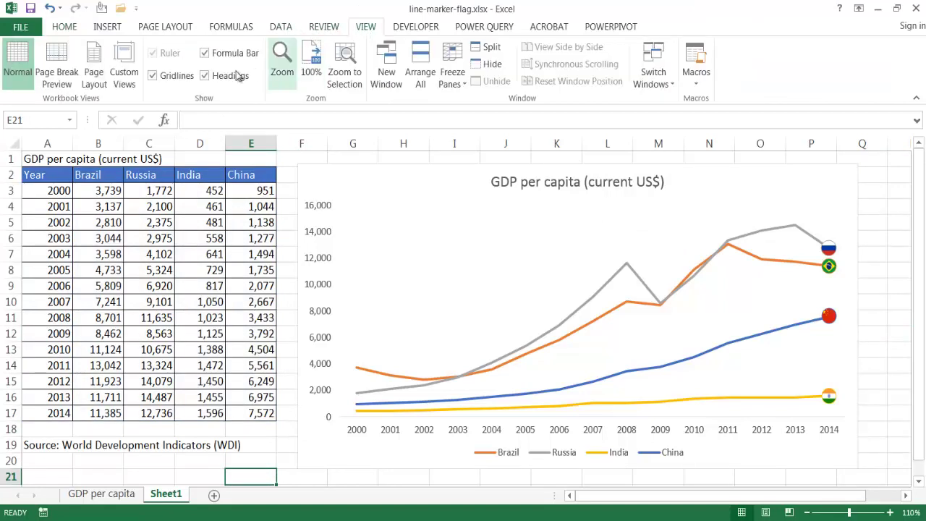
{"action": "left_click", "coordinate": [153, 76]}
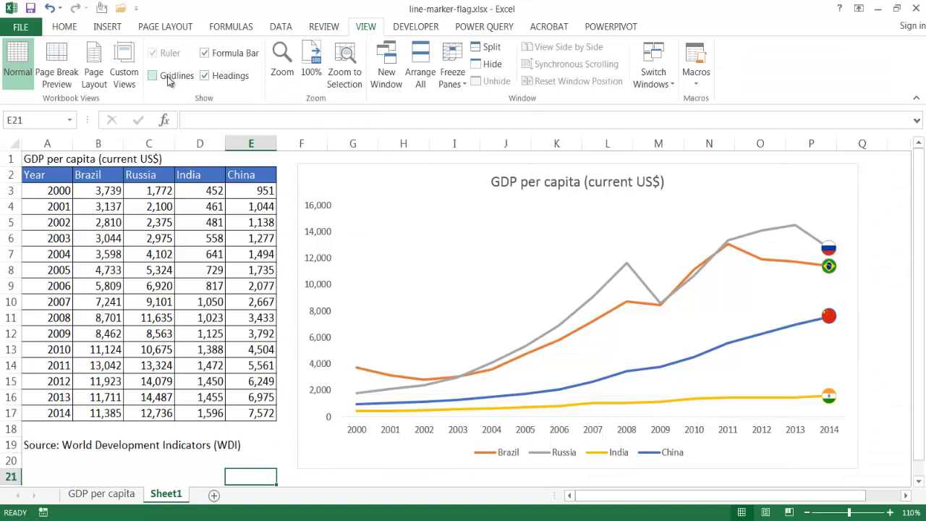
{"action": "left_click", "coordinate": [882, 250]}
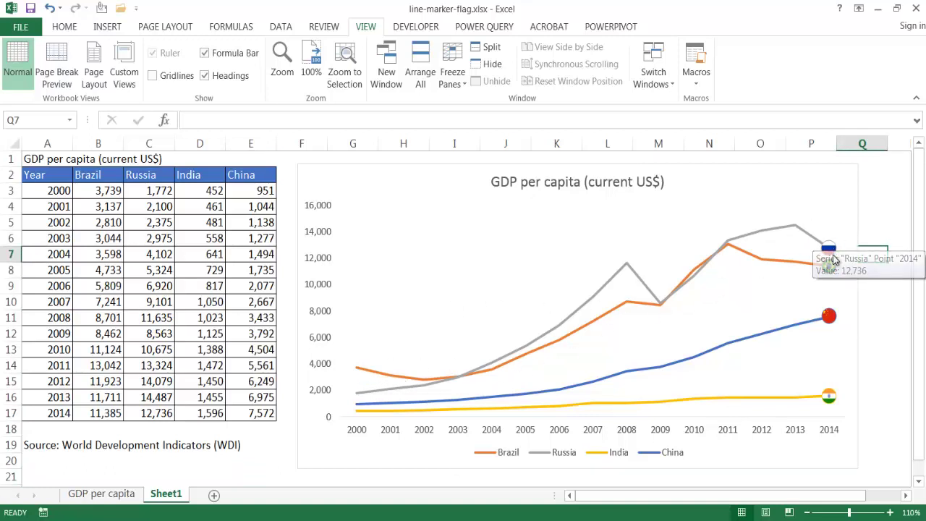
{"action": "mouse_move", "coordinate": [836, 250]}
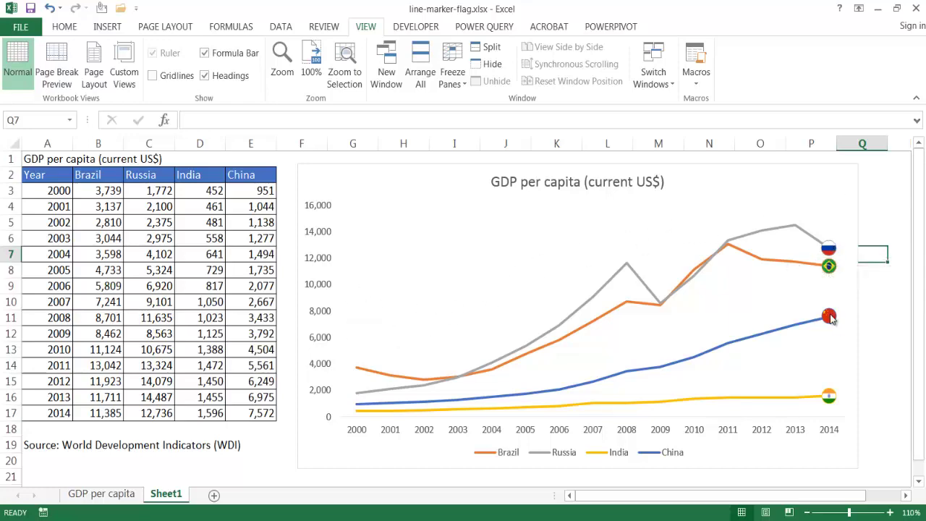
{"action": "mouse_move", "coordinate": [830, 317]}
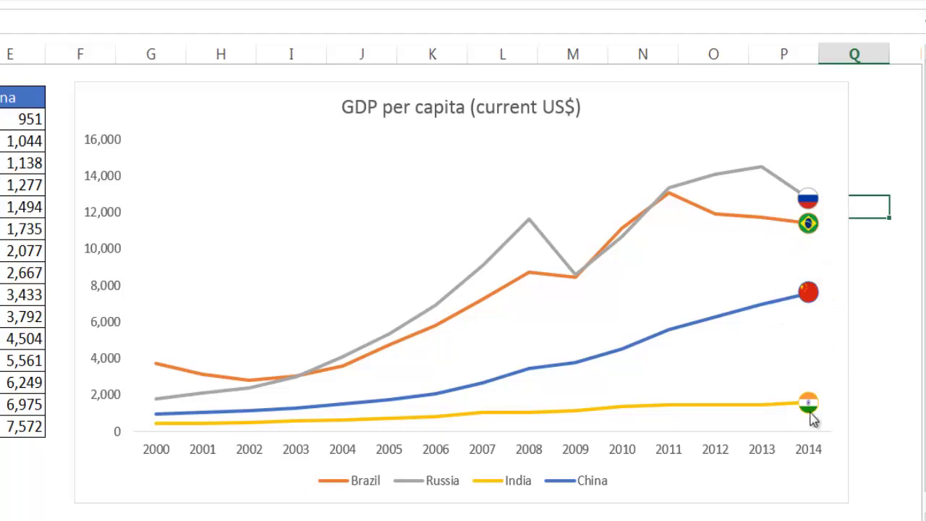
{"action": "mouse_move", "coordinate": [816, 410]}
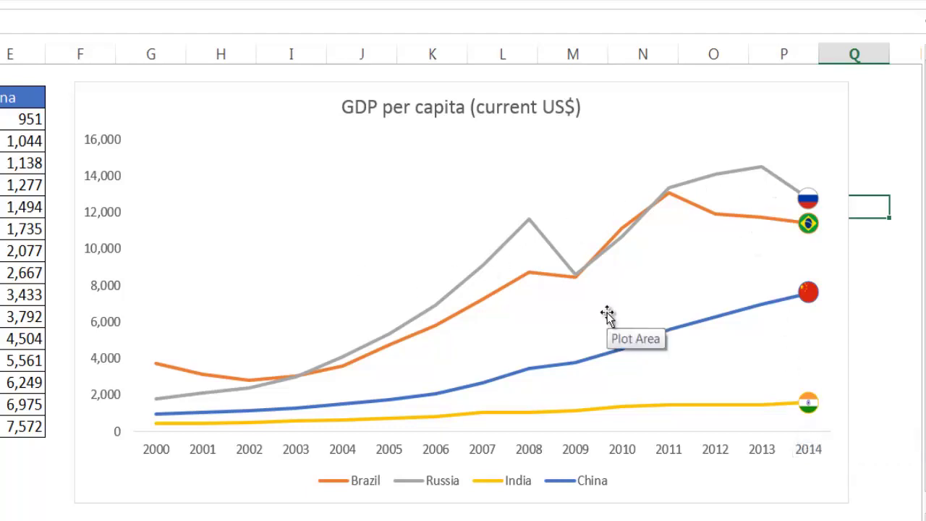
{"action": "mouse_move", "coordinate": [813, 201]}
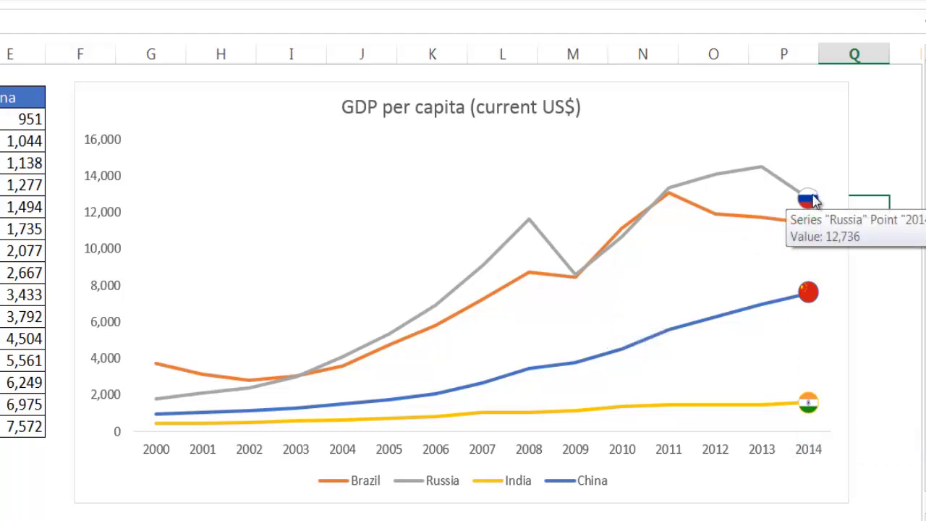
{"action": "key", "text": "ctrl+v"}
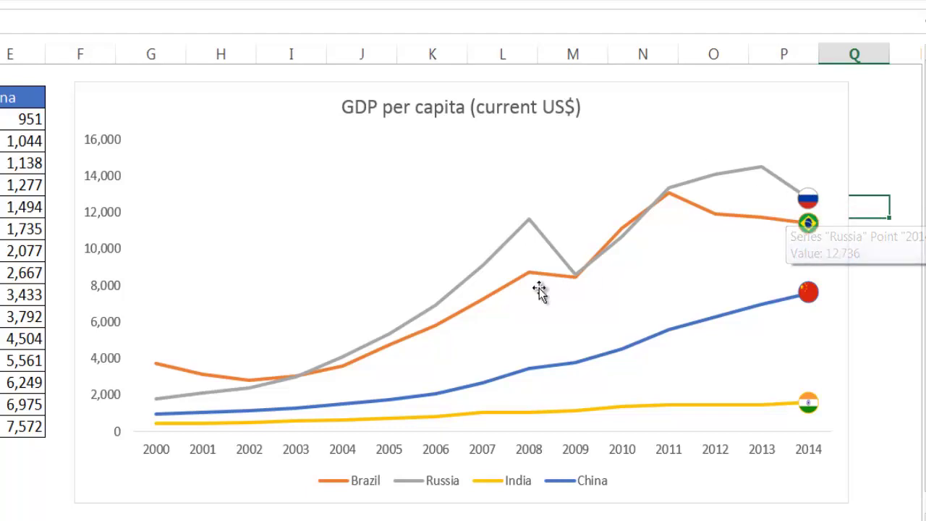